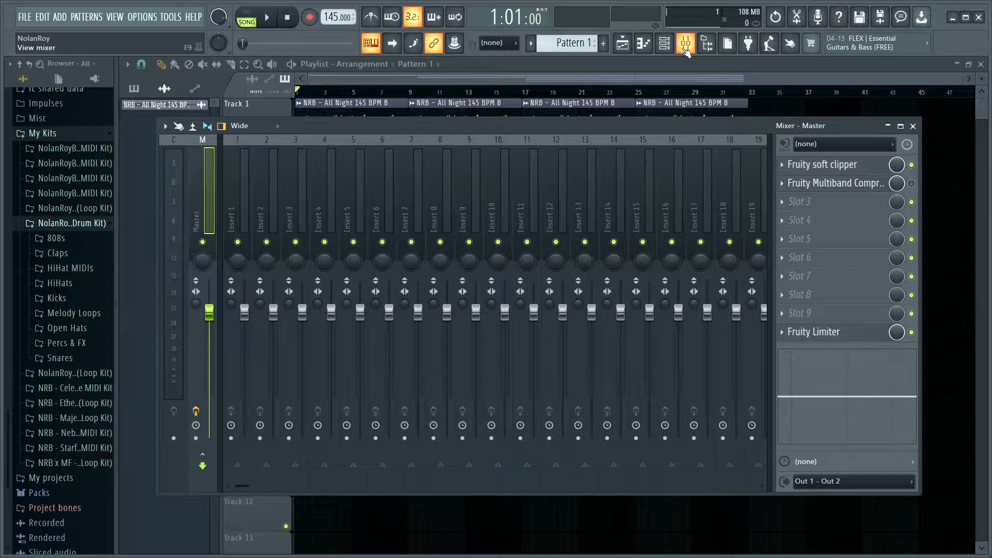
Close the mixer and set the playlist to loop playback over bars 17 to 33
left_click(686, 49)
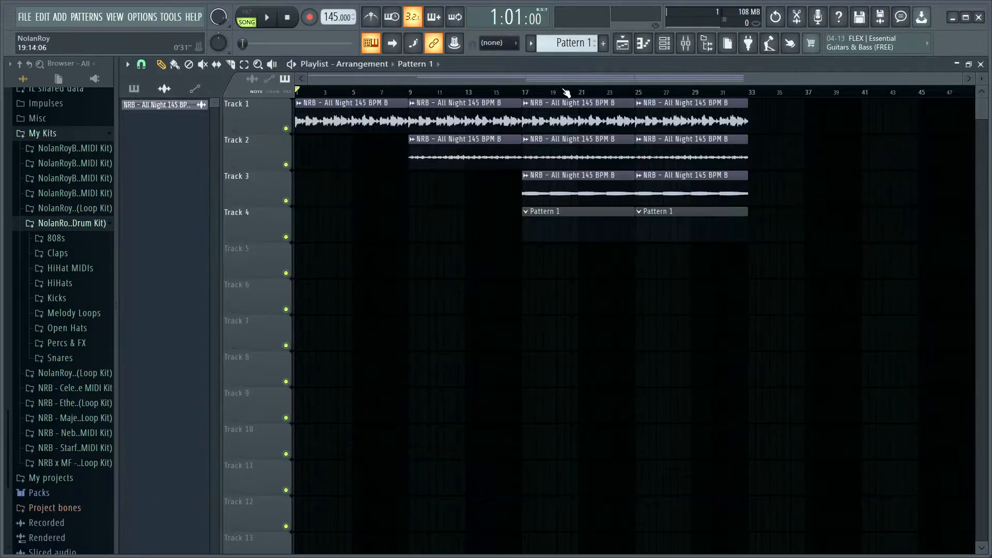
scroll(416, 96, "up", 3)
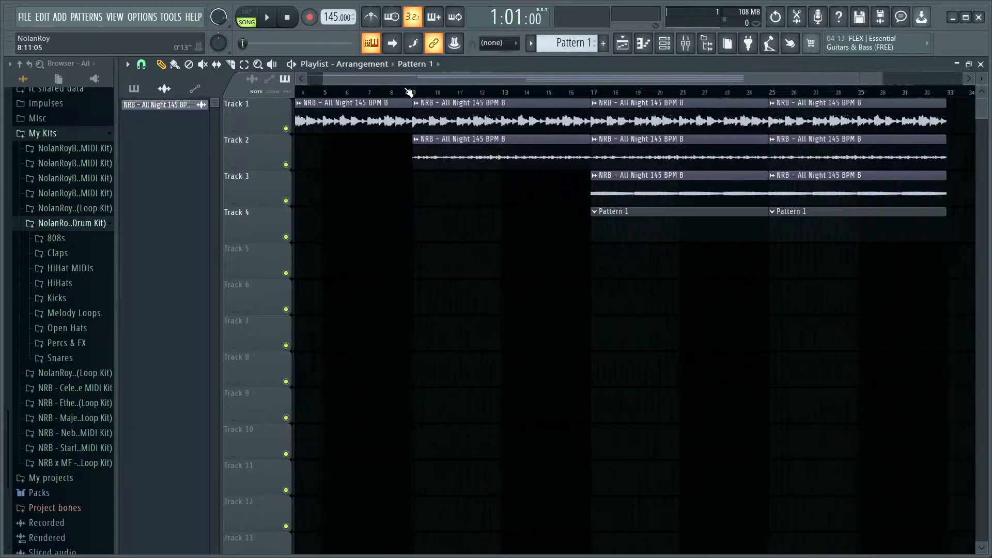
scroll(416, 97, "down", 3)
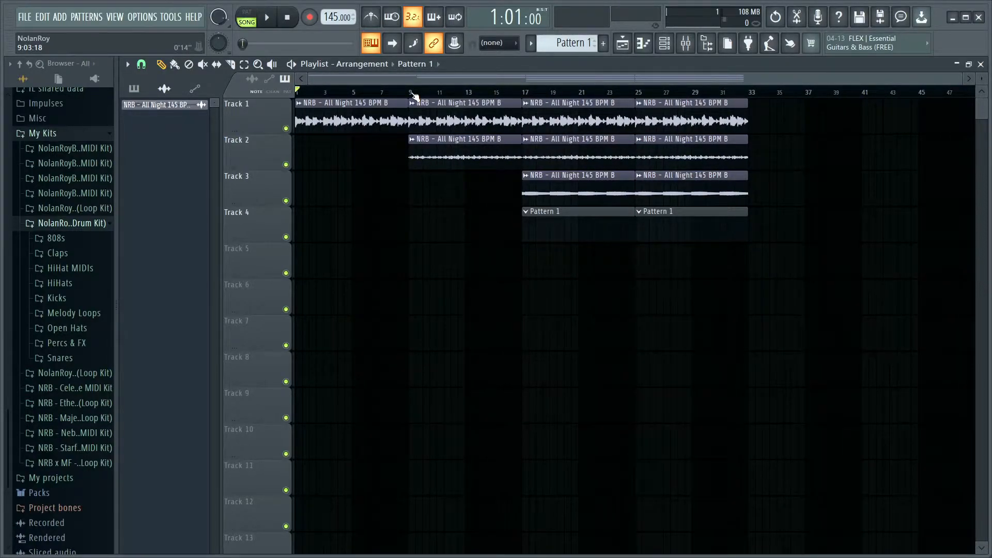
key("F6")
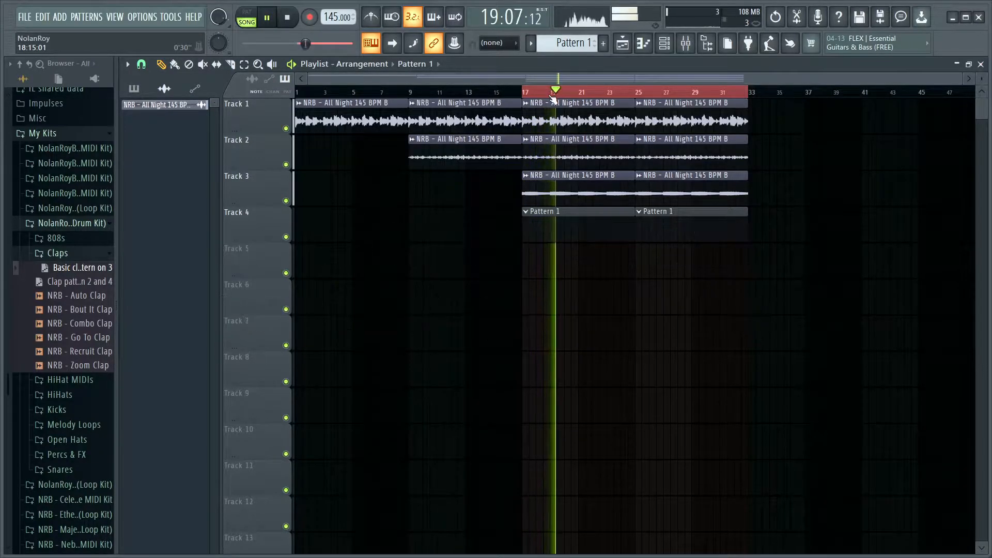
Load the basic clap pattern on 3 MIDI file into the NRB - Combo Clap channel and check its notes
left_click(667, 45)
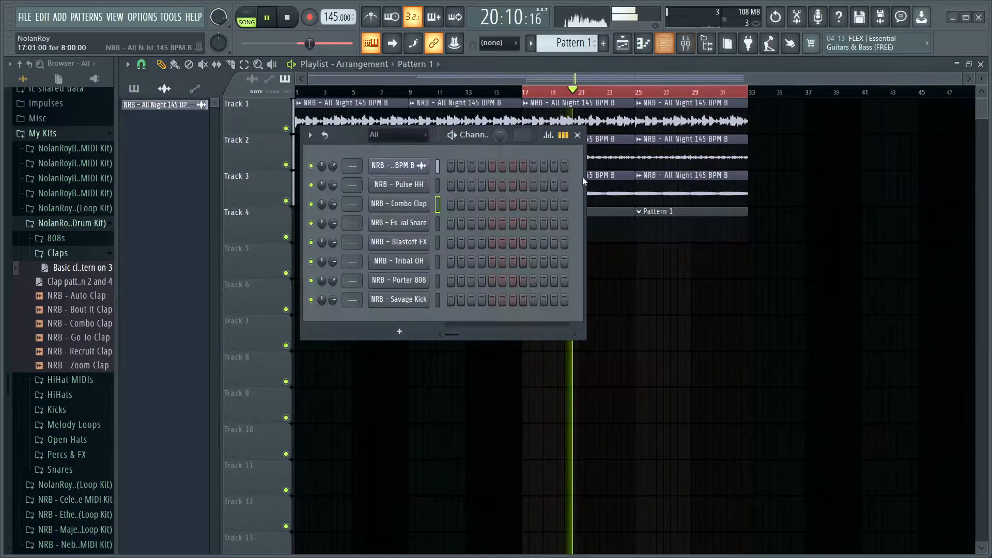
left_click_drag(73, 292, 460, 205)
key("ctrl+a")
scroll(245, 248, "up", 5)
right_click(244, 197)
left_click(577, 136)
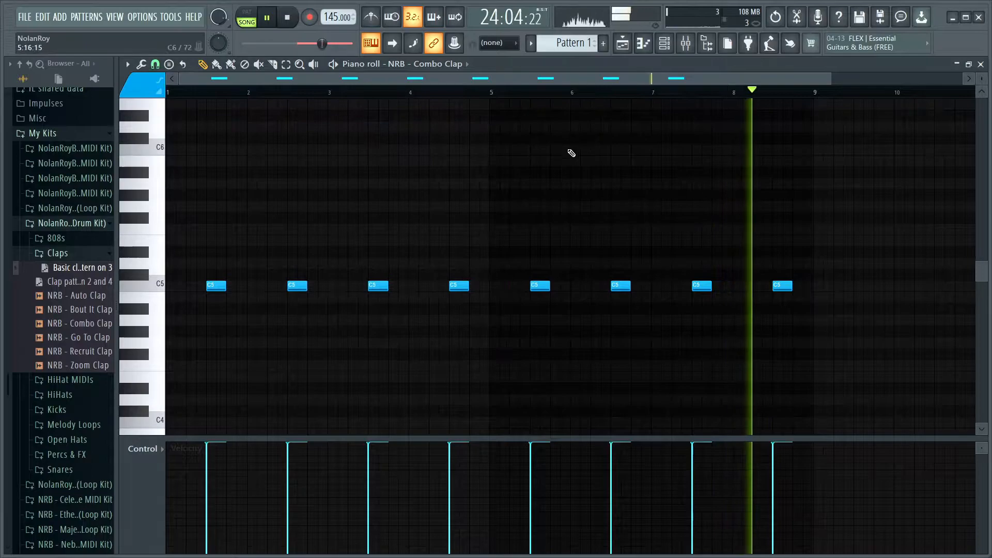
left_click(980, 64)
Fill every second step of the NRB - Pulse HH channel and lower the volumes of Combo Clap and Pulse HH
left_click(665, 45)
left_click_drag(333, 204, 334, 209)
right_click(399, 189)
mouse_move(455, 271)
left_click(583, 171)
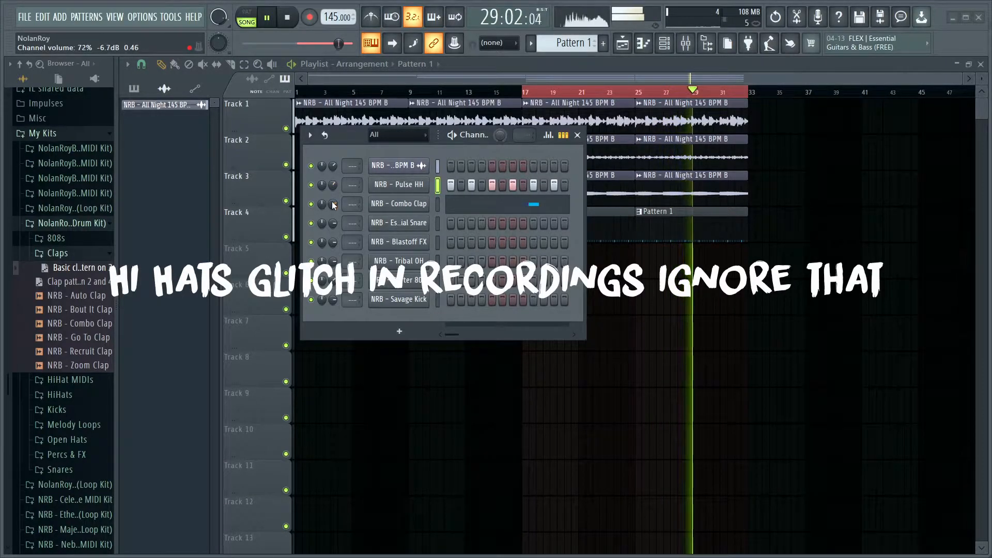
scroll(334, 186, "down", 2)
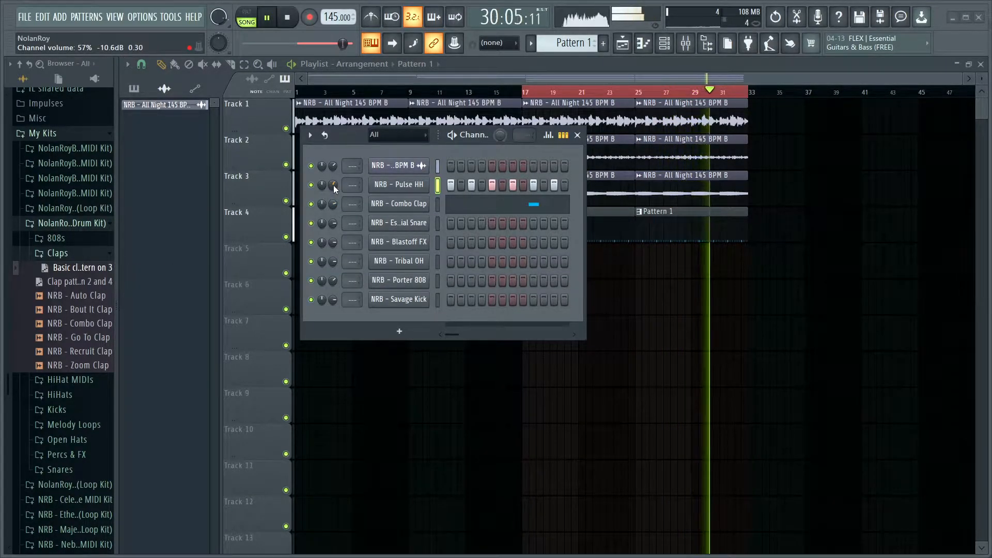
left_click_drag(333, 185, 333, 189)
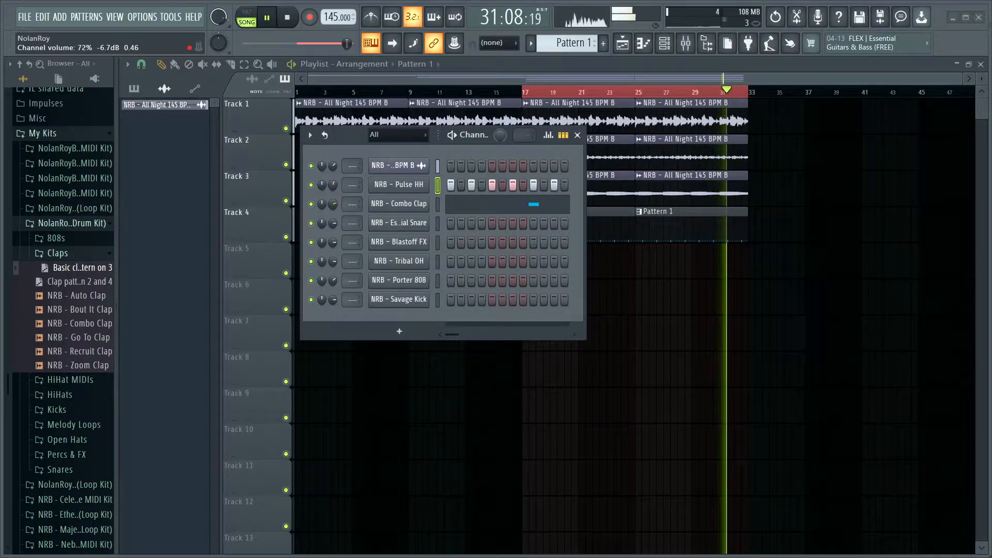
Add short C5 notes at the start of bars 1 and 5 in the NRB - Tribal OH piano roll
right_click(417, 261)
left_click(451, 261)
left_click_drag(150, 287, 160, 299)
right_click(171, 298)
left_click(171, 288)
left_click_drag(171, 465, 118, 459)
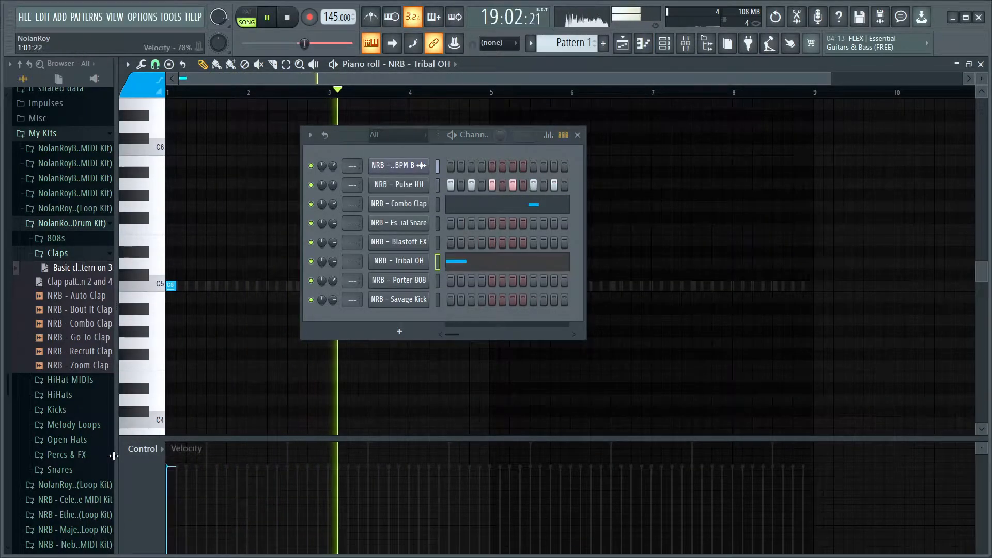
left_click(493, 285)
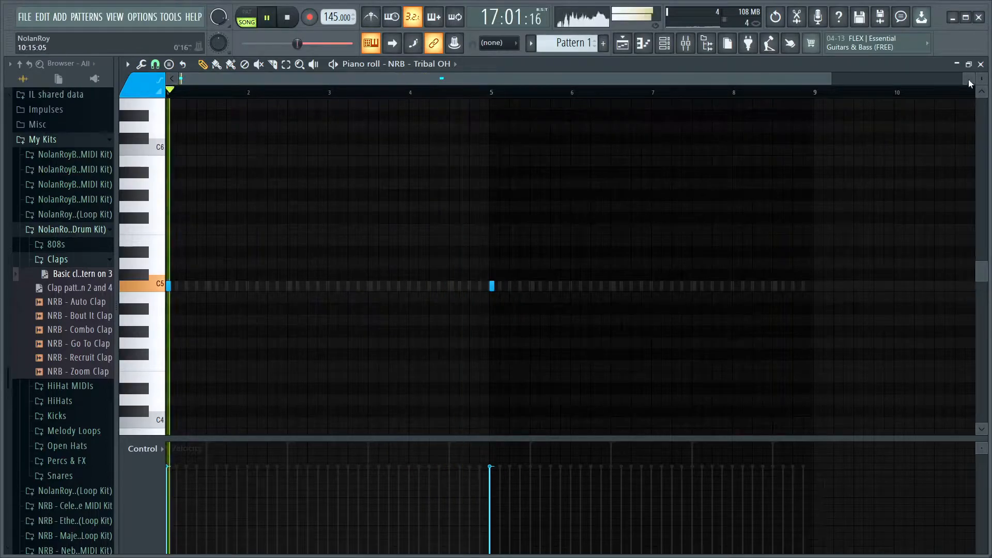
Stop playback and lower the volume of the NRB - Tribal OH channel
key("F5")
key("F6")
key("space")
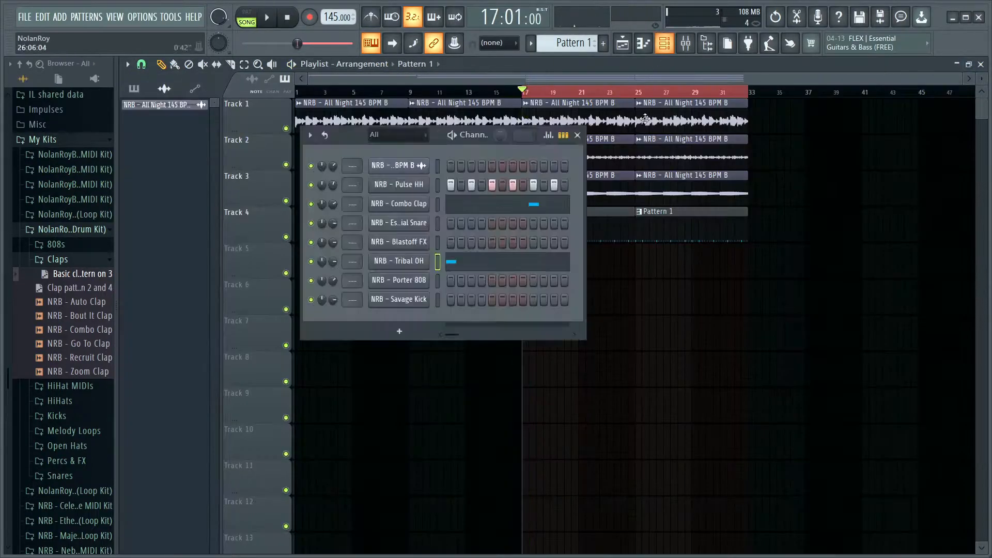
left_click_drag(336, 262, 334, 274)
Place a G#5 note at the start of bar 1 in the NRB - Porter 808 piano roll at full velocity
right_click(408, 280)
left_click(429, 288)
key("space")
left_click(147, 238)
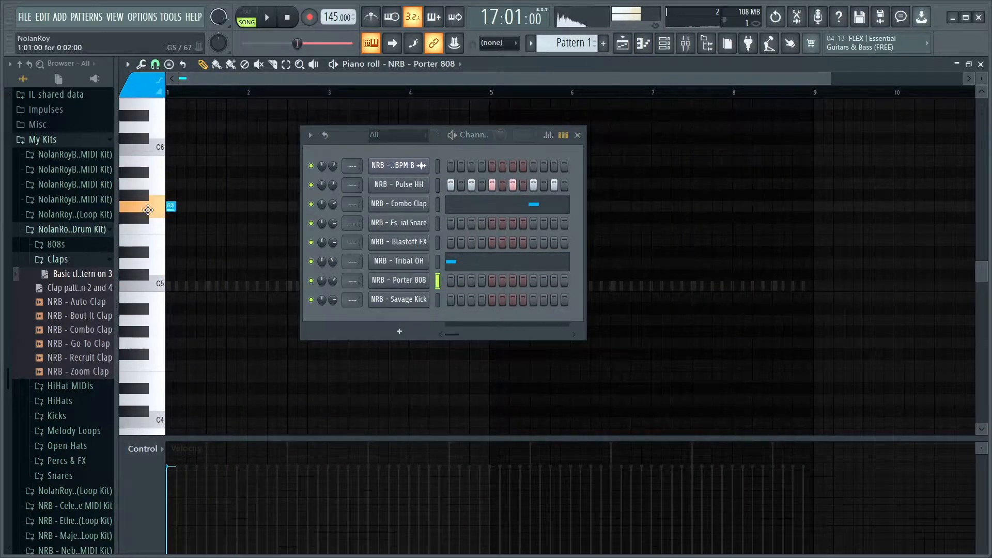
left_click_drag(148, 211, 149, 197)
key("space")
left_click_drag(176, 483, 172, 439)
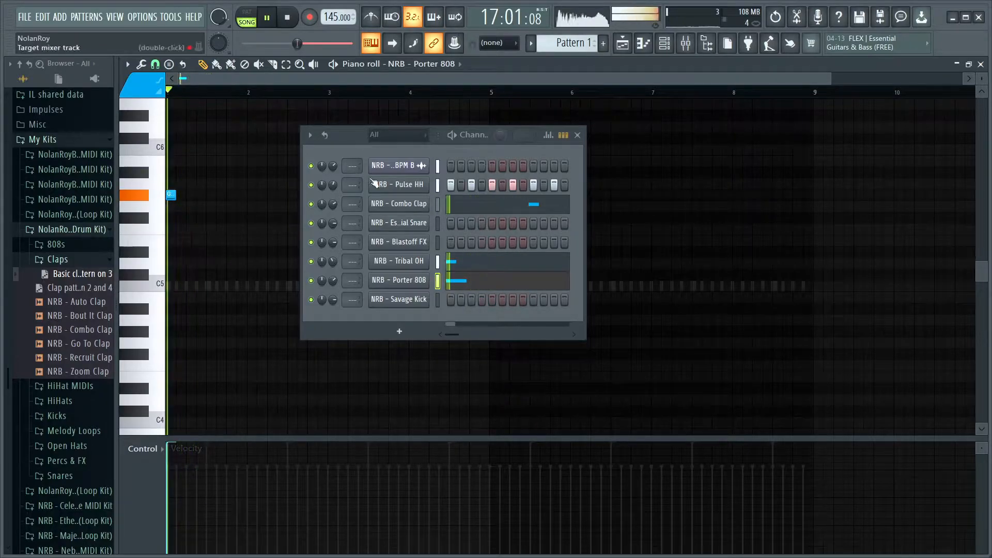
Add an E note on beat 4 of bar 1 and an F# on beat 2 of bar 2, raising the 808 line to octave 7
left_click(577, 135)
key("space")
scroll(227, 202, "up", 3)
key("space")
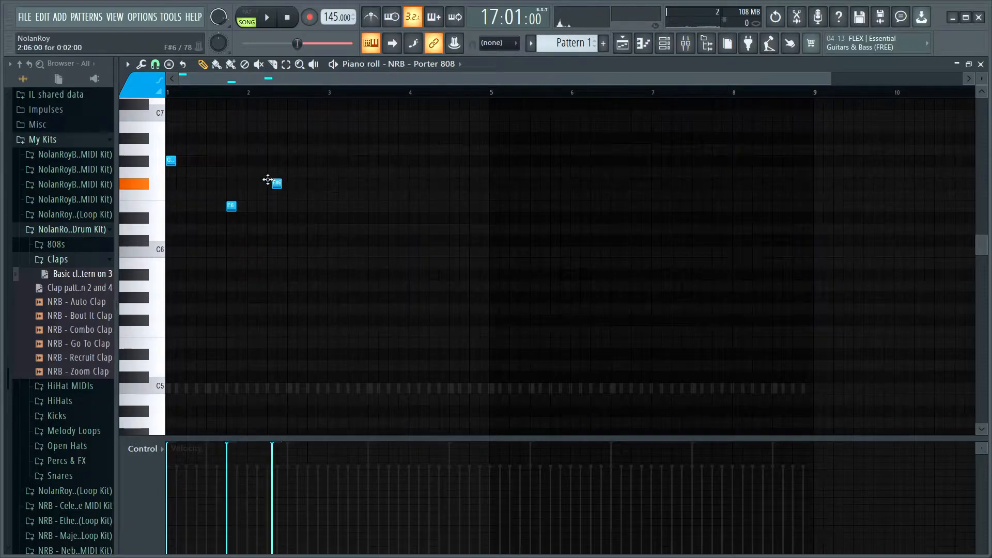
key("space")
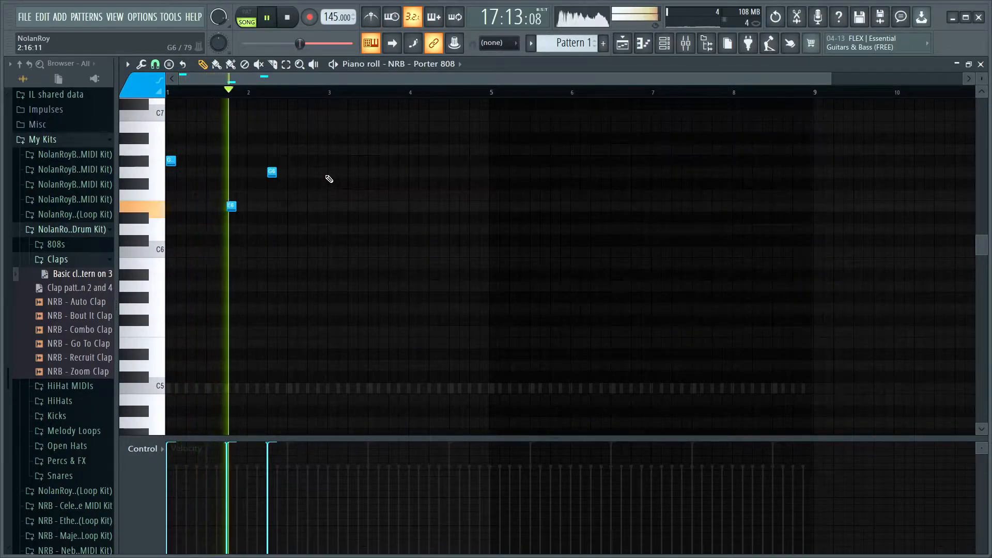
key("space")
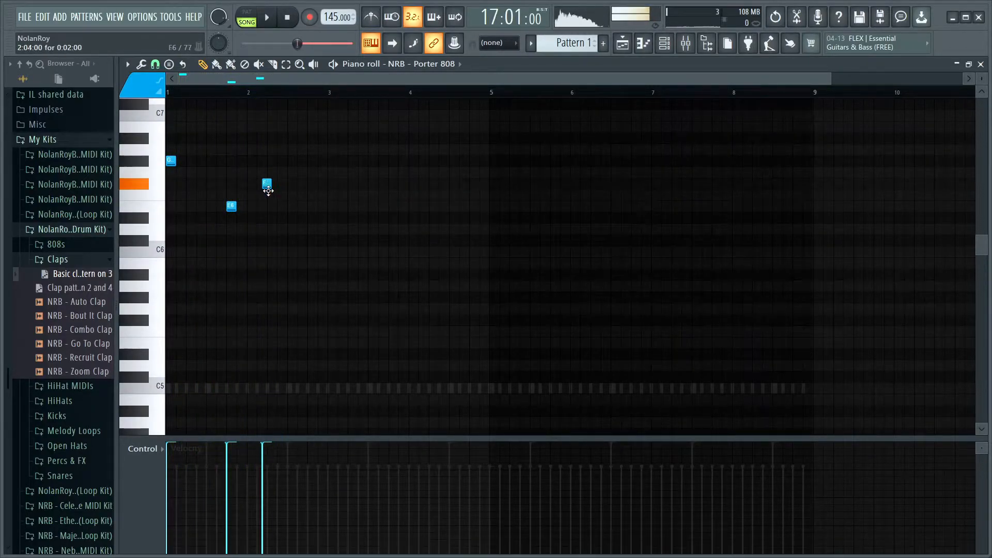
key("ctrl+Up")
scroll(281, 222, "up", 5)
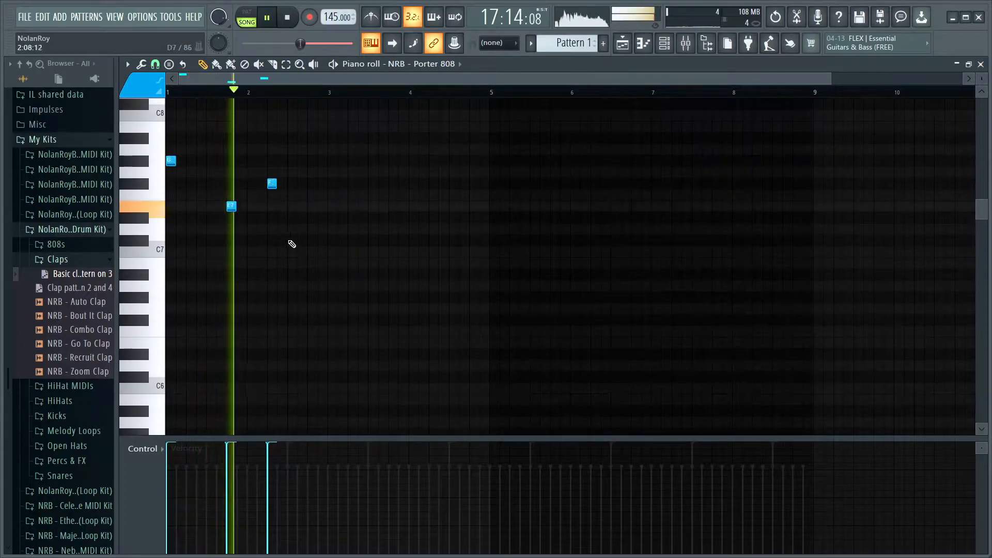
Apply quick legato to the three 808 notes so they fill bars 1 and 2, and audition them
key("alt+l")
key("Return")
key("space")
key("space")
key("space")
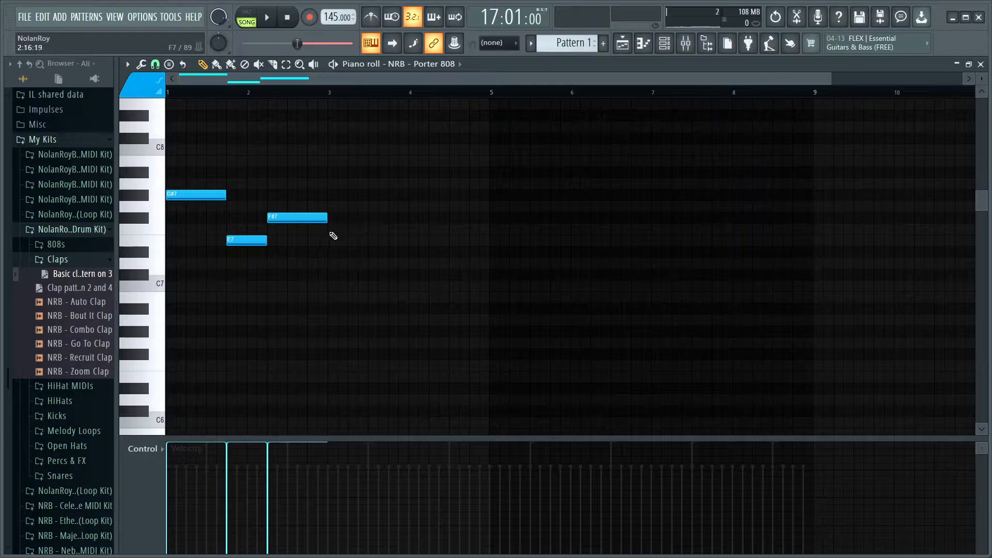
Duplicate the 808 phrase into bars 3 and 4 and slice its G#7 and F#7 notes there in half
key("ctrl+b")
key("ctrl+b")
key("Delete")
key("space")
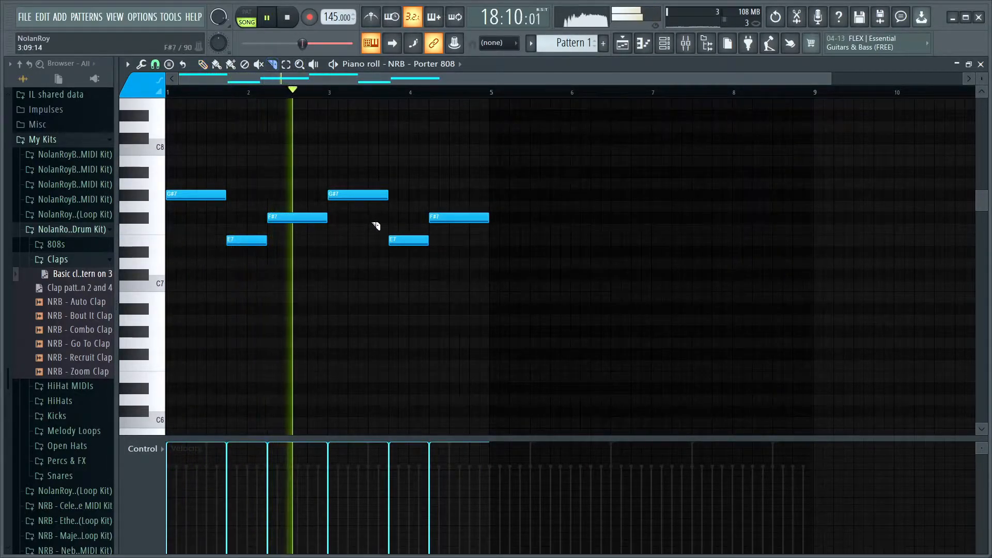
key("space")
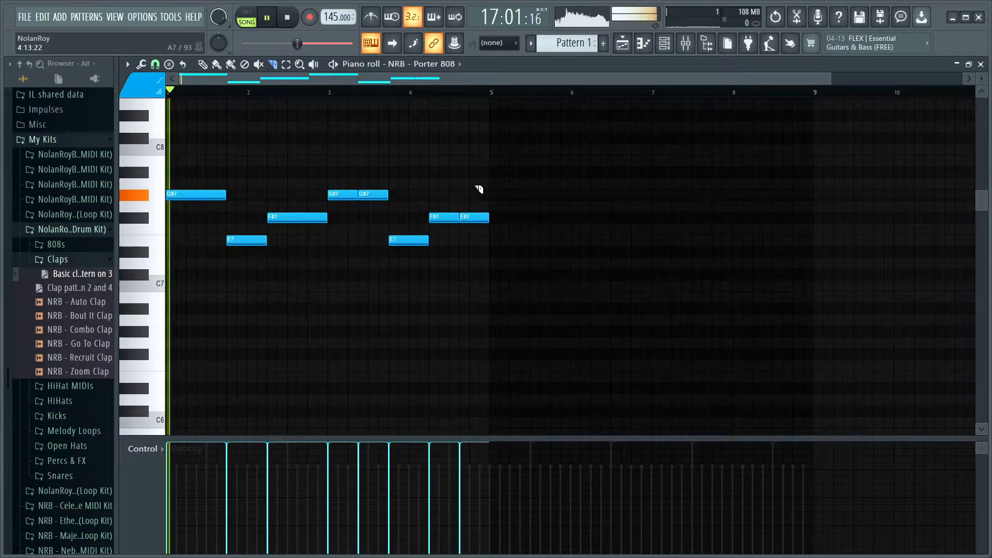
Duplicate the four-bar 808 line into bars 5 to 8 and transpose all its notes down two octaves
key("ctrl+b")
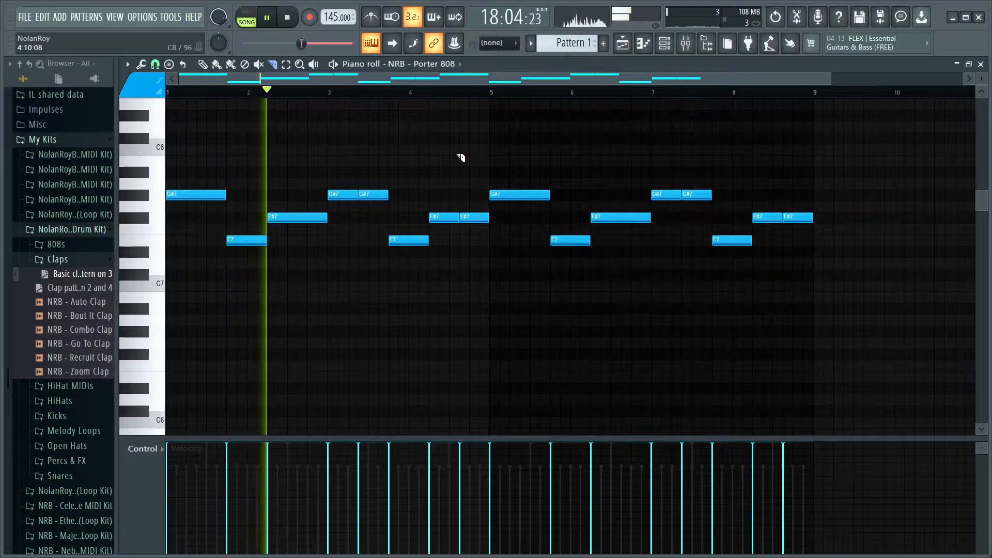
key("ctrl+Down")
key("ctrl+Down")
scroll(298, 203, "down", 2)
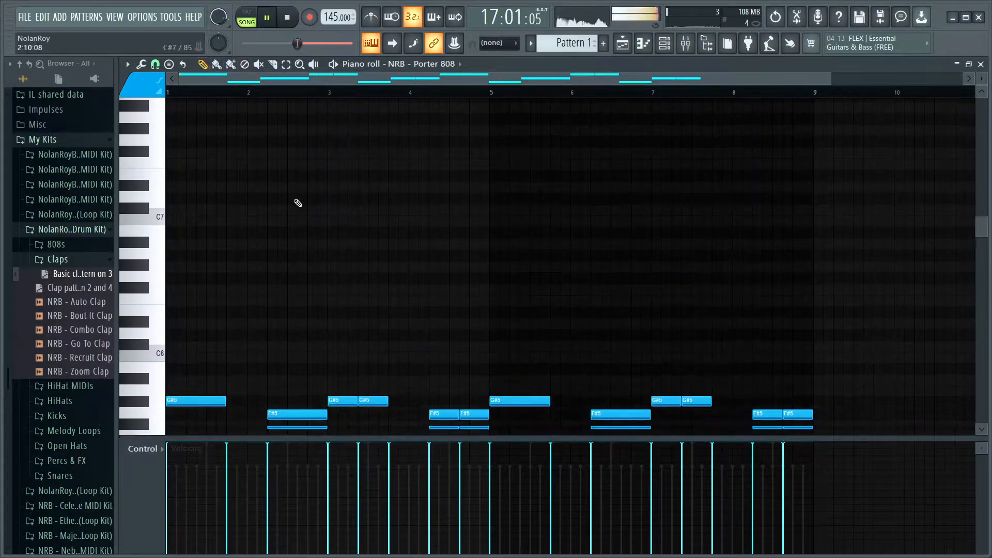
scroll(298, 203, "down", 2)
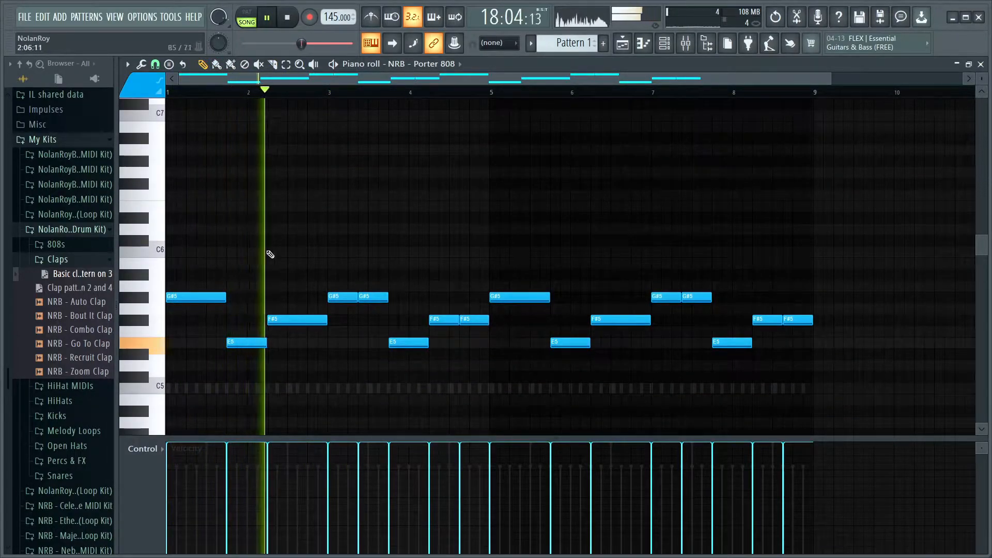
Lower the volume of the NRB - Porter 808 channel
key("F6")
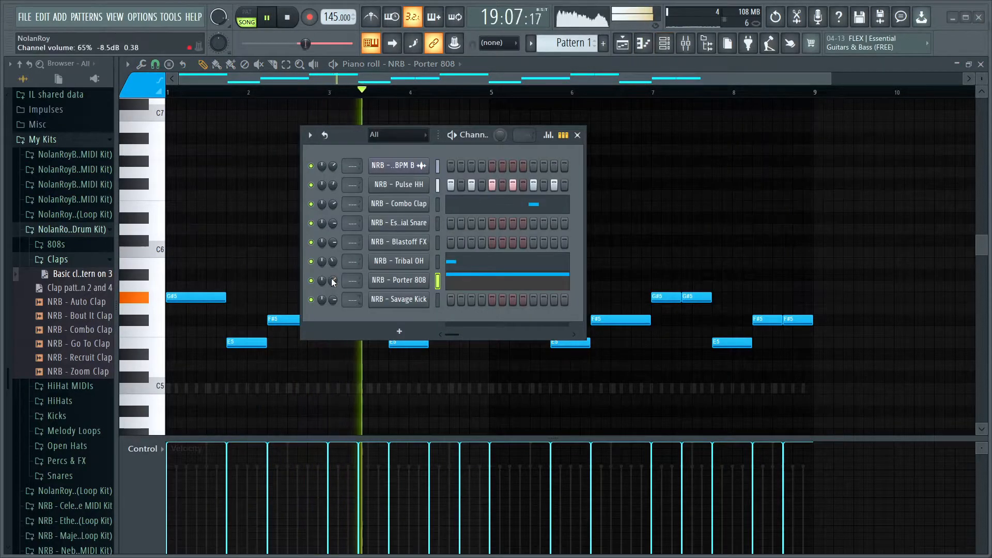
left_click_drag(332, 277, 332, 289)
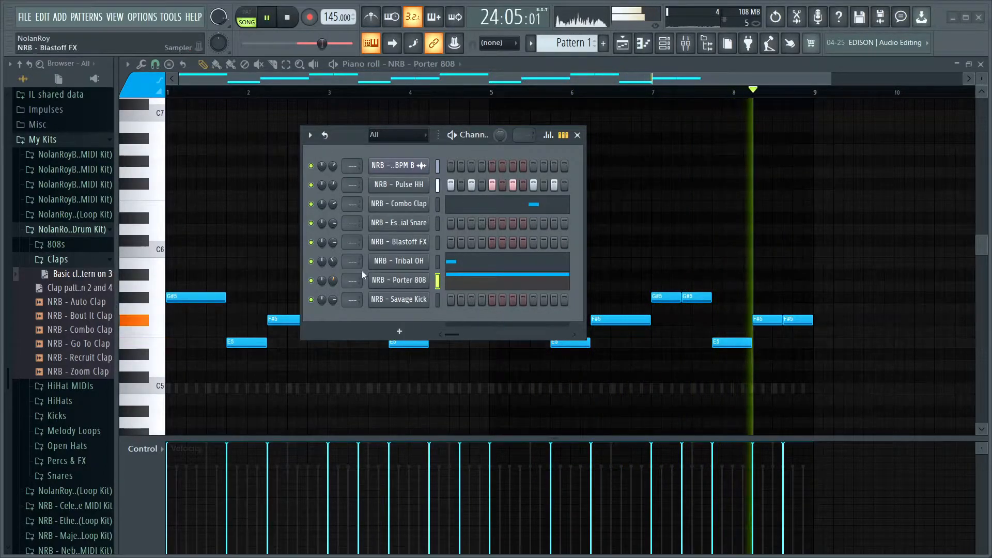
left_click(578, 135)
key("F9")
key("F9")
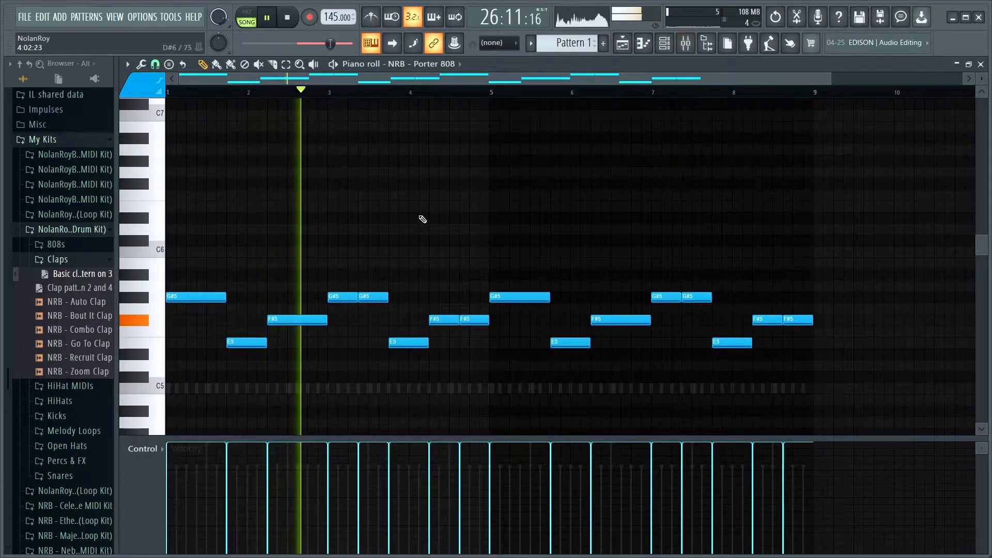
Copy the 808 notes onto the NRB - Savage Kick channel with every note on C5, and adjust the kick's volume
key("F5")
key("F6")
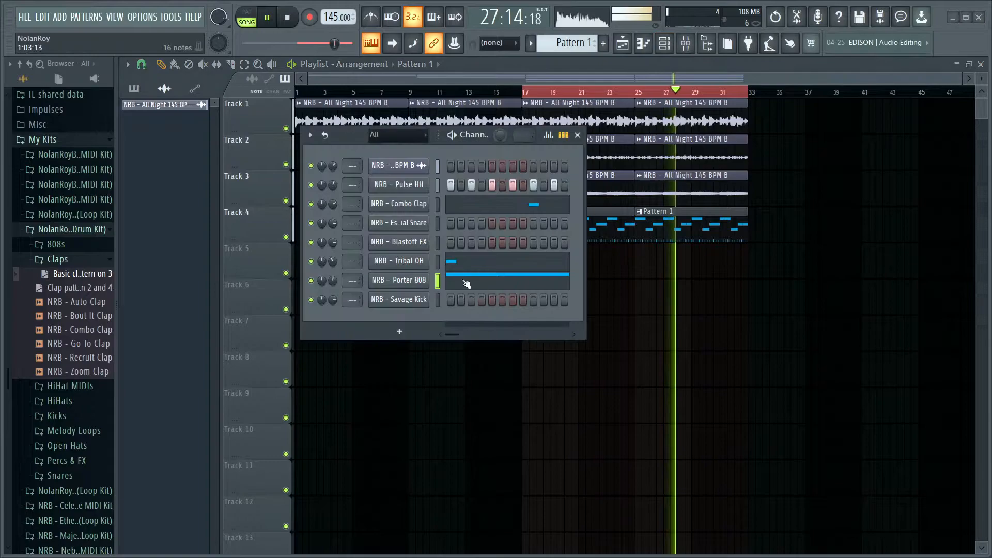
left_click(437, 300)
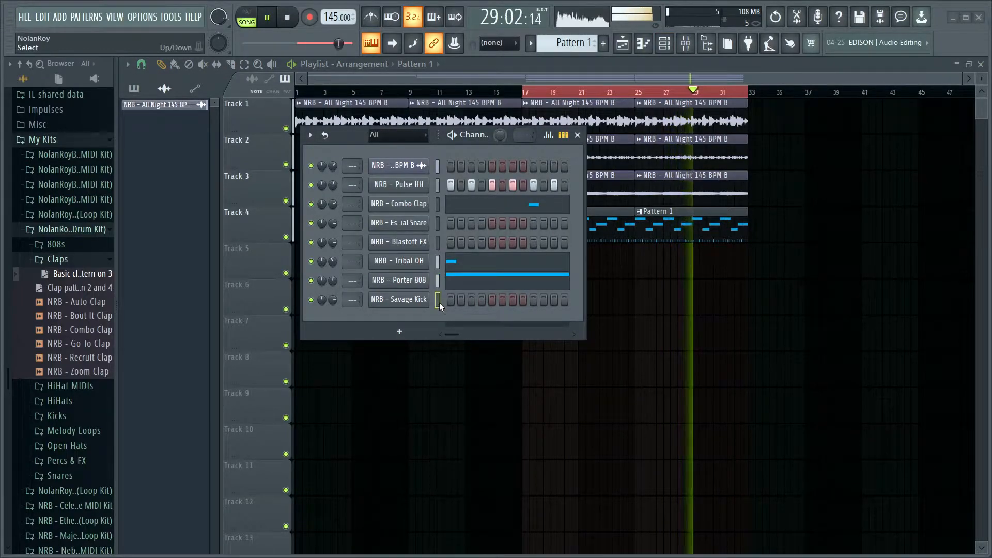
key("ctrl+v")
left_click(471, 303)
key("alt+k")
key("Return")
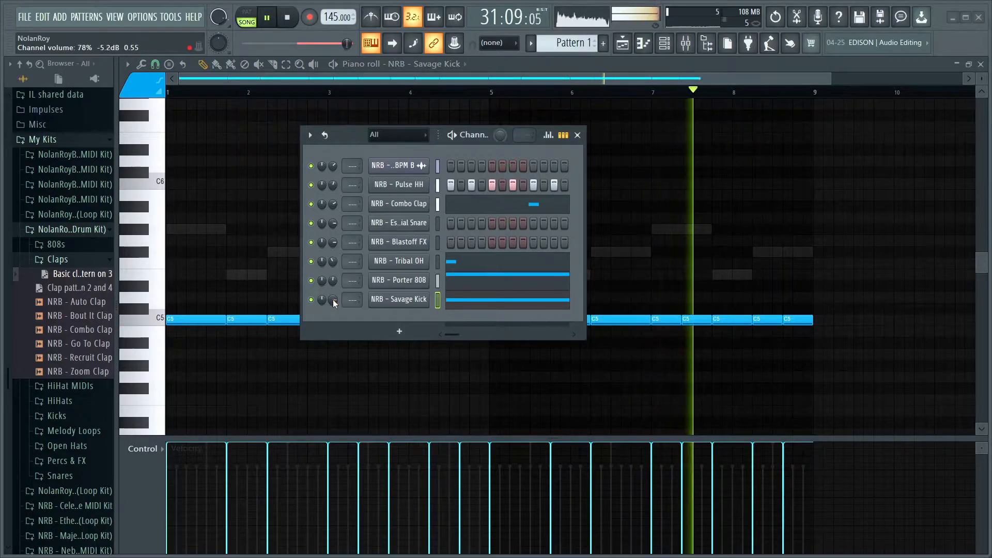
key("F5")
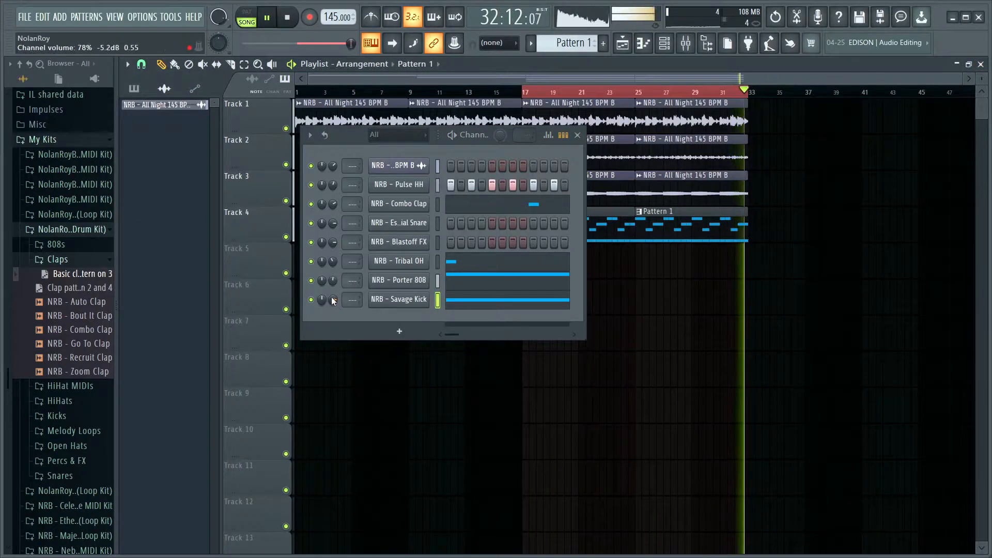
left_click_drag(331, 297, 331, 289)
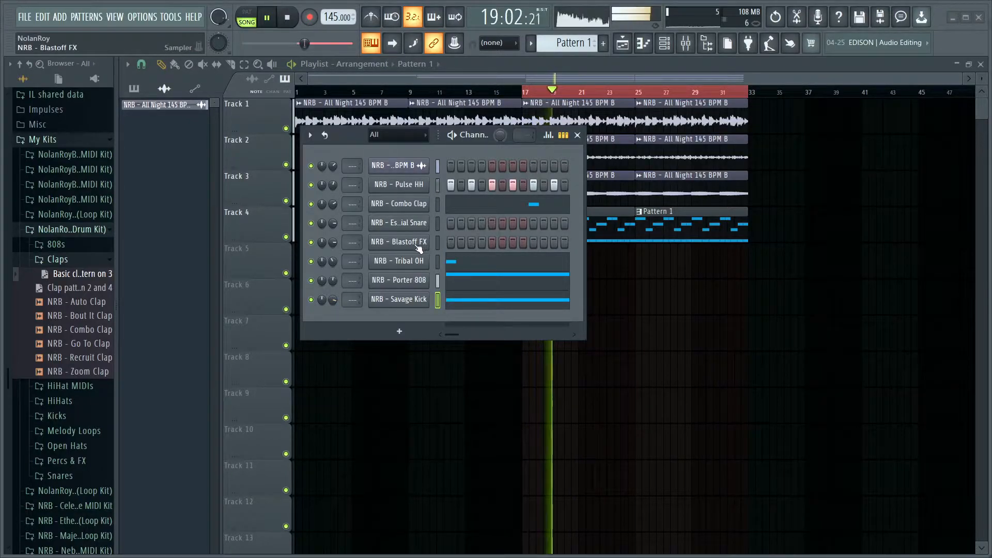
Add a short C5 note on beat 4 of bar 2 in the NRB - Blastoff FX piano roll and repeat it in bar 6
key("F7")
left_click(577, 134)
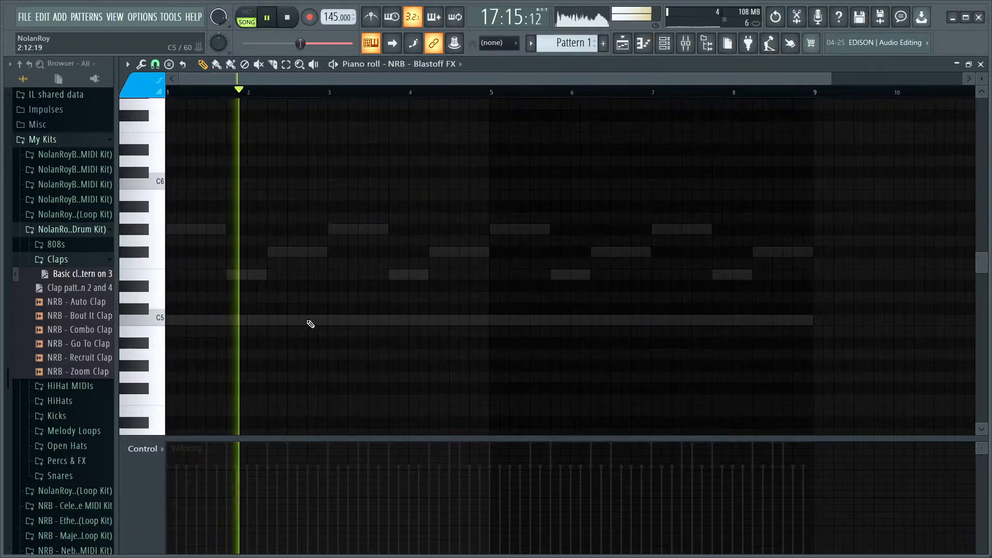
left_click(310, 320)
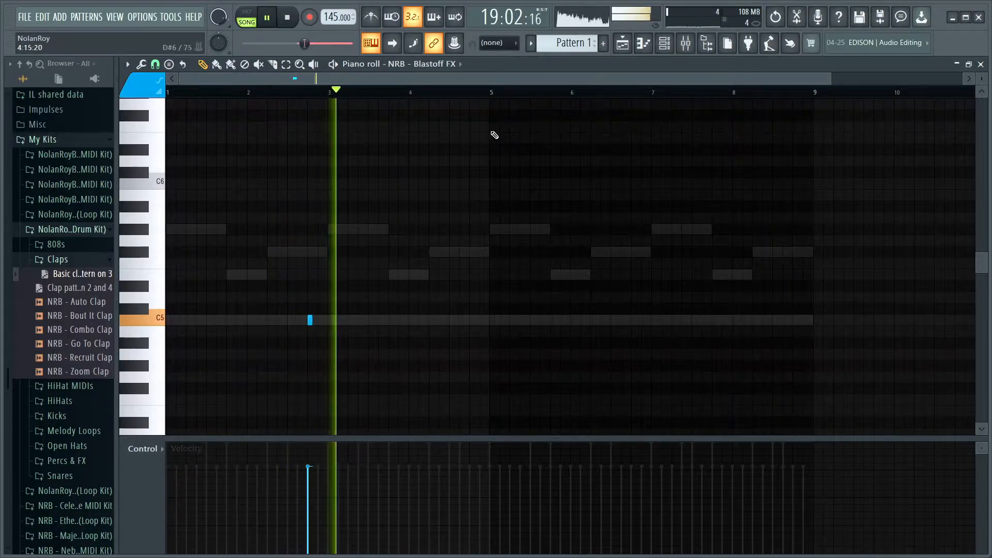
left_click_drag(492, 93, 71, 197)
key("ctrl+b")
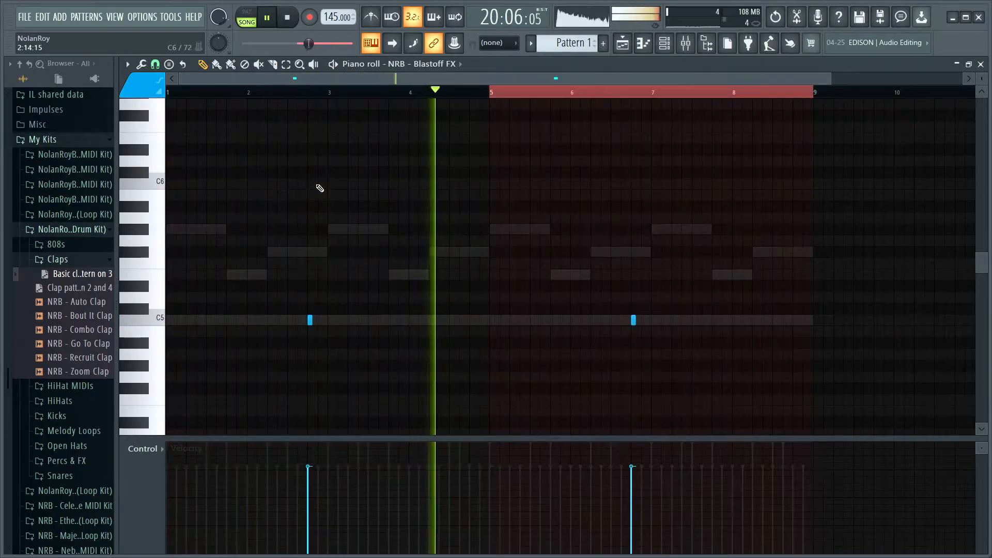
Lower the channel volume of NRB - Blastoff FX in the channel rack
key("F5")
key("F6")
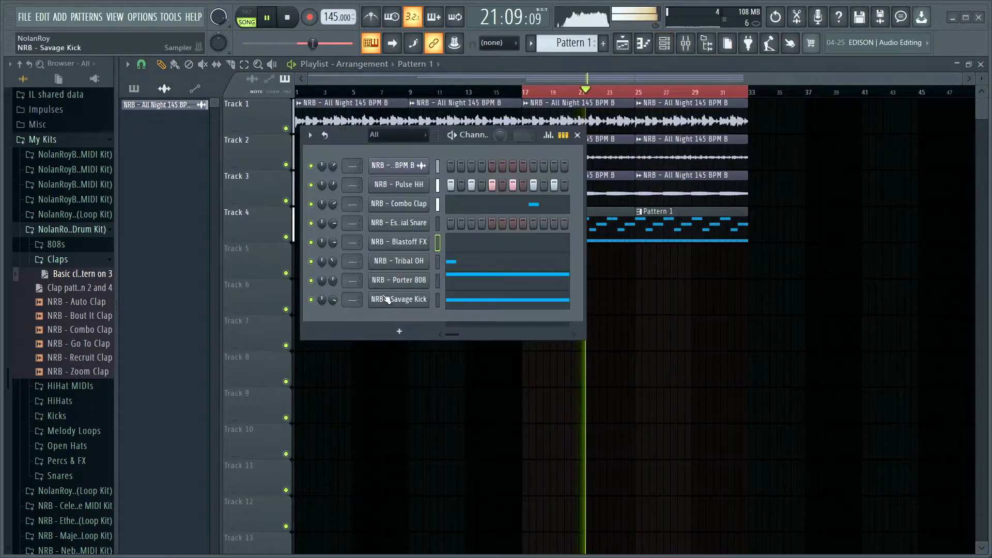
left_click_drag(333, 241, 334, 262)
key("space")
key("space")
Place two C5 notes each in bars 2 and 4 of the NRB - Essential Snare piano roll and repeat them four bars on
right_click(404, 226)
left_click(442, 224)
key("F6")
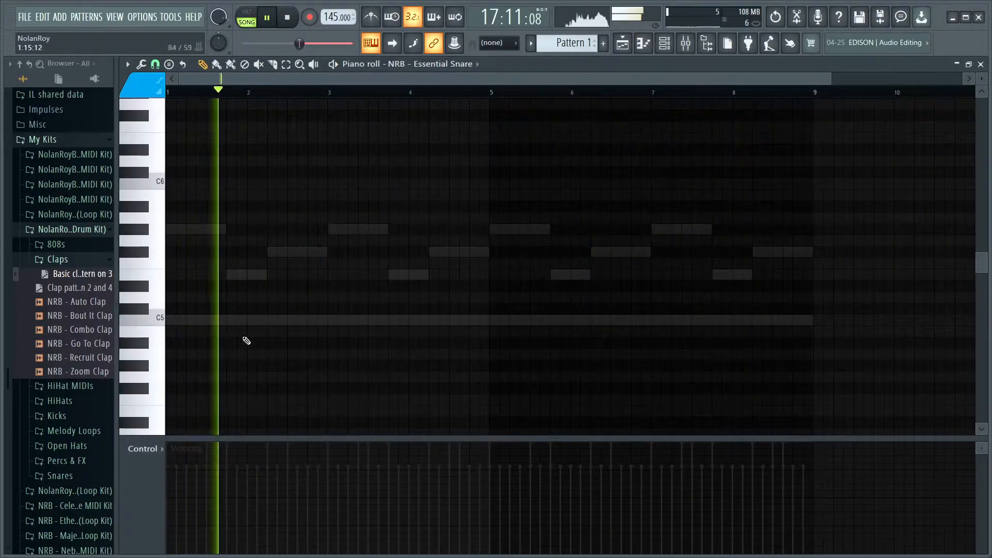
left_click(257, 319)
left_click(349, 331)
left_click_drag(349, 330, 349, 320)
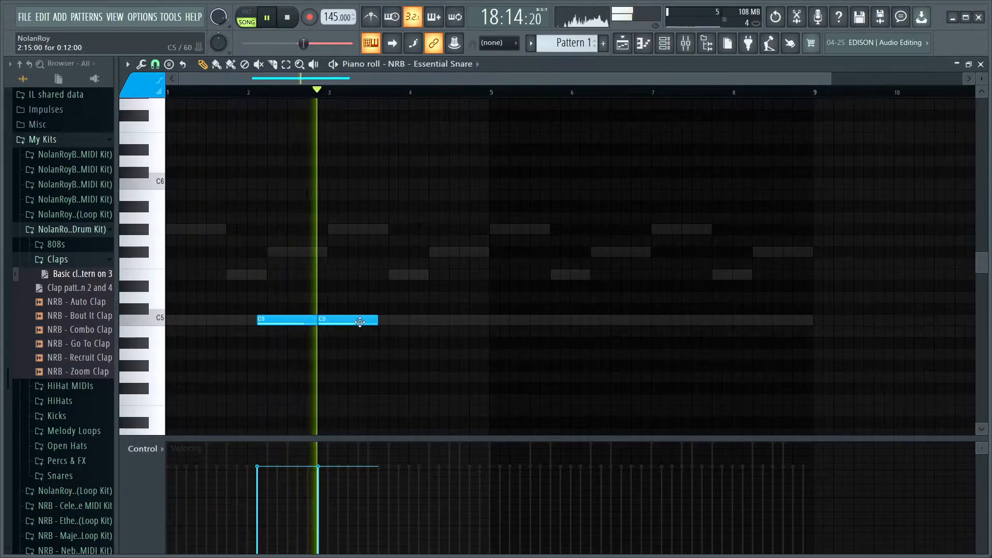
left_click(420, 320)
left_click(477, 321)
left_click_drag(478, 325, 483, 325)
left_click_drag(491, 95, 176, 160)
key("ctrl+b")
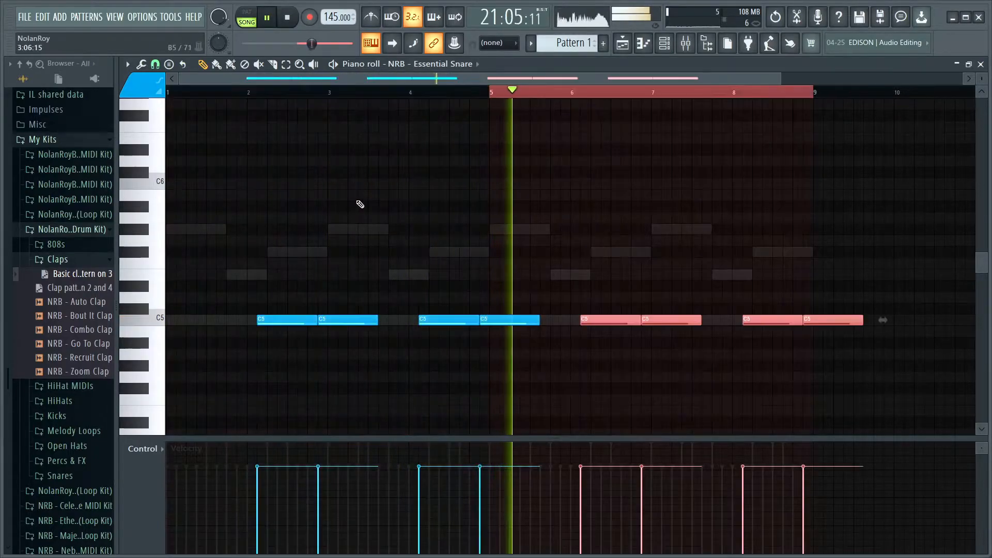
Add an extra C5 snare note just before the last hit in bar 8 and shorten all snare notes
key("ctrl+d")
left_click(790, 324)
key("shift+d")
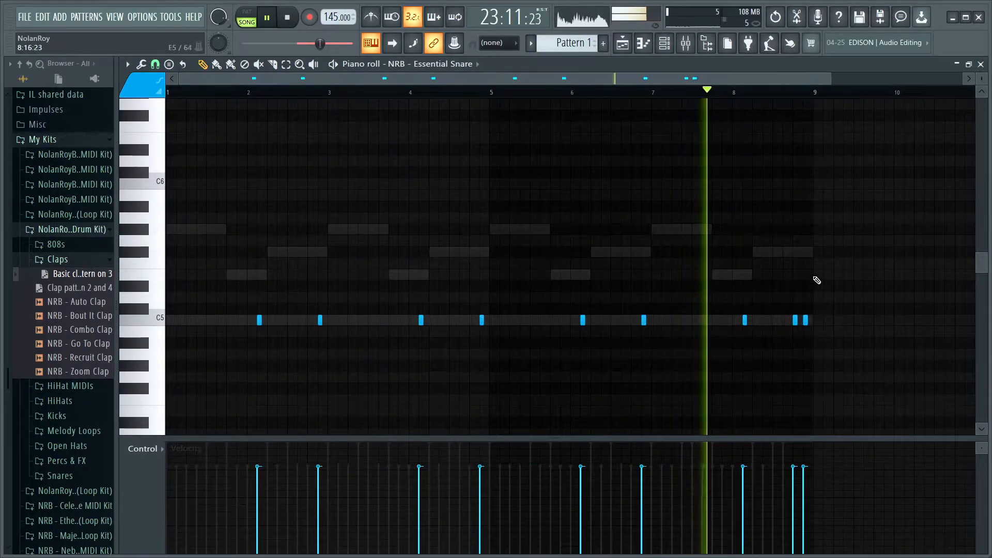
Set the NRB - Essential Snare channel volume to about 66%
left_click(981, 64)
left_click(665, 43)
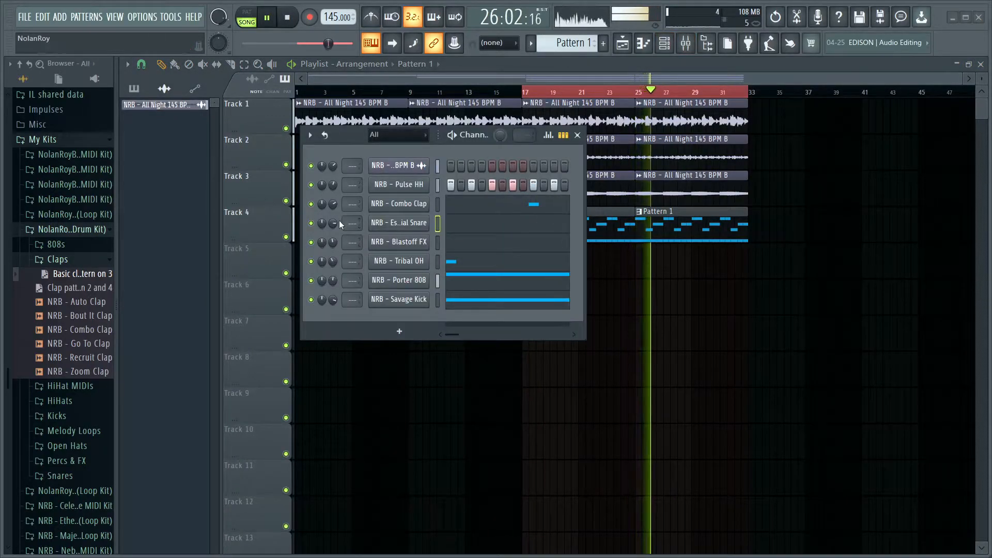
left_click_drag(333, 221, 333, 224)
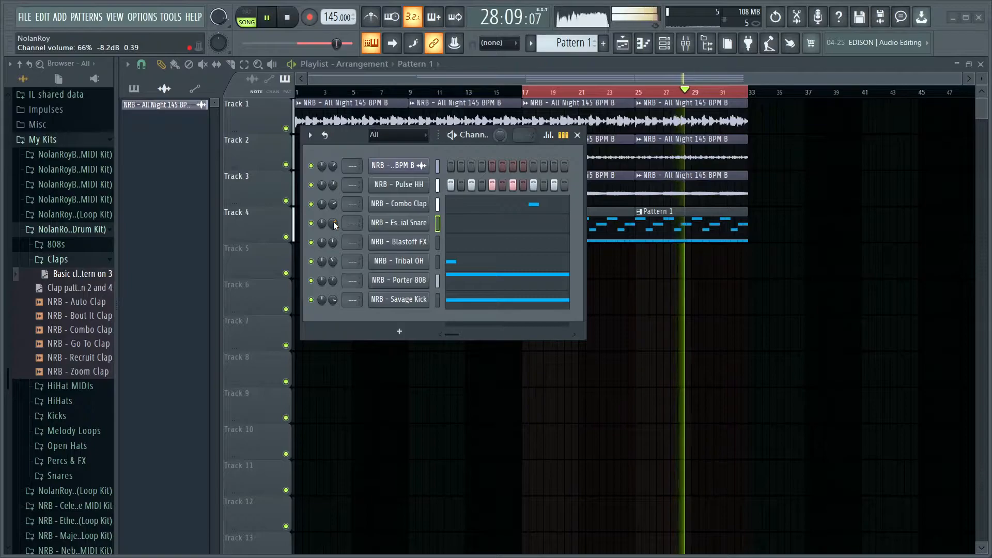
key("space")
Route the melody loop channel to mixer track 1 and all drum channels to consecutive mixer tracks starting from track 6
left_click_drag(433, 135, 473, 157)
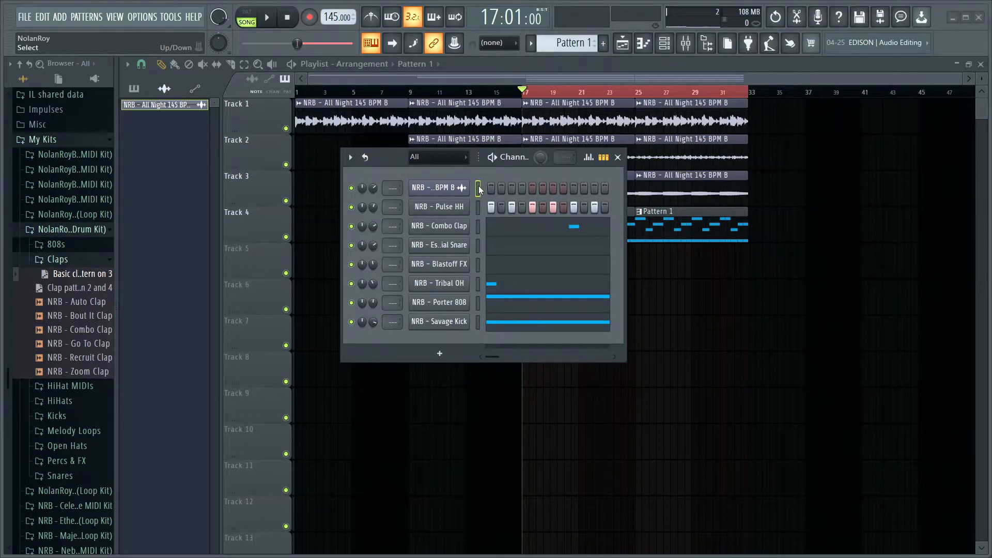
key("ctrl+l")
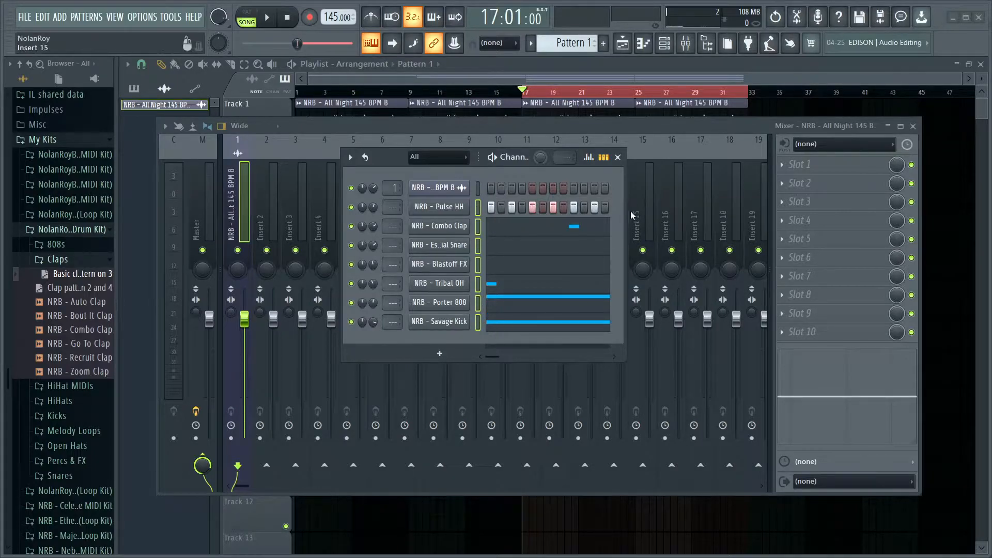
left_click(618, 158)
right_click(378, 214)
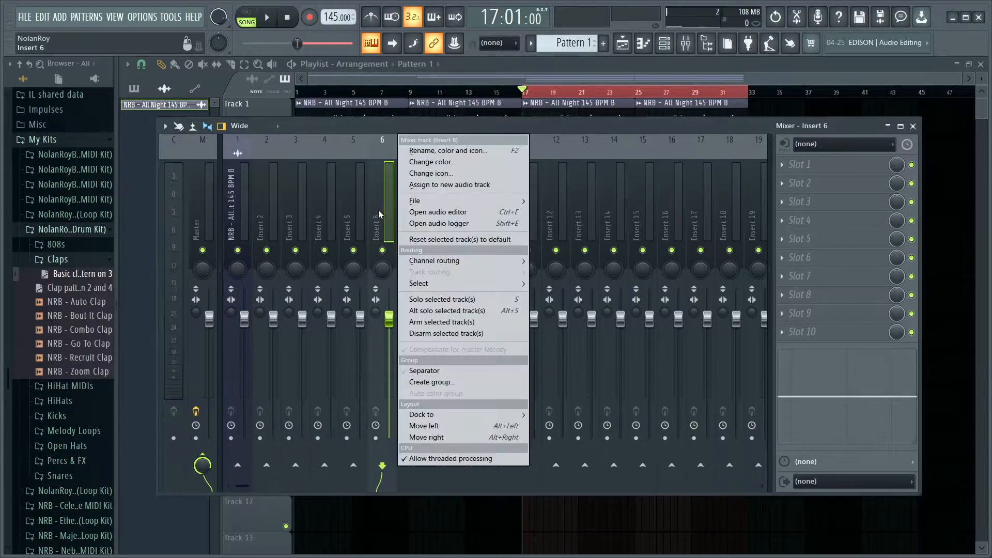
mouse_move(435, 263)
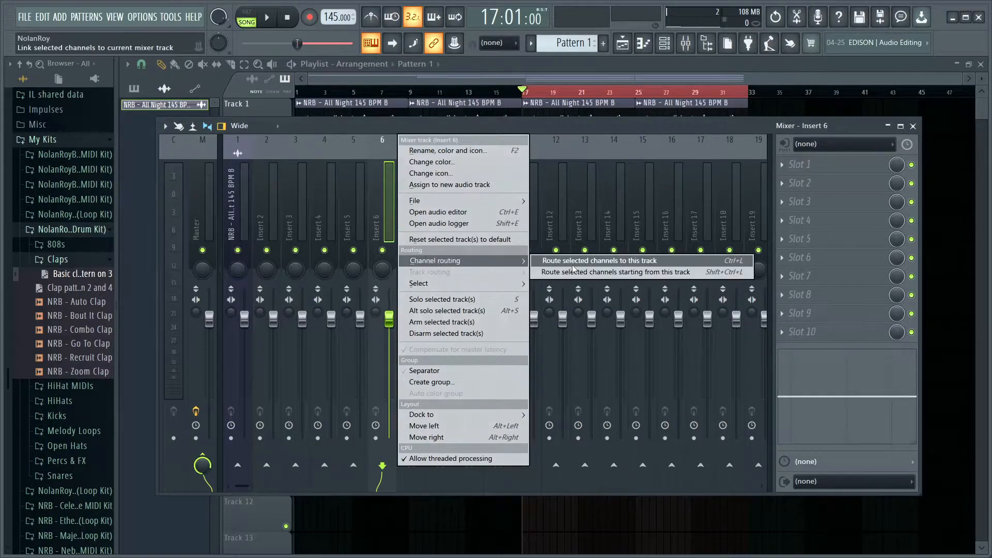
left_click(572, 272)
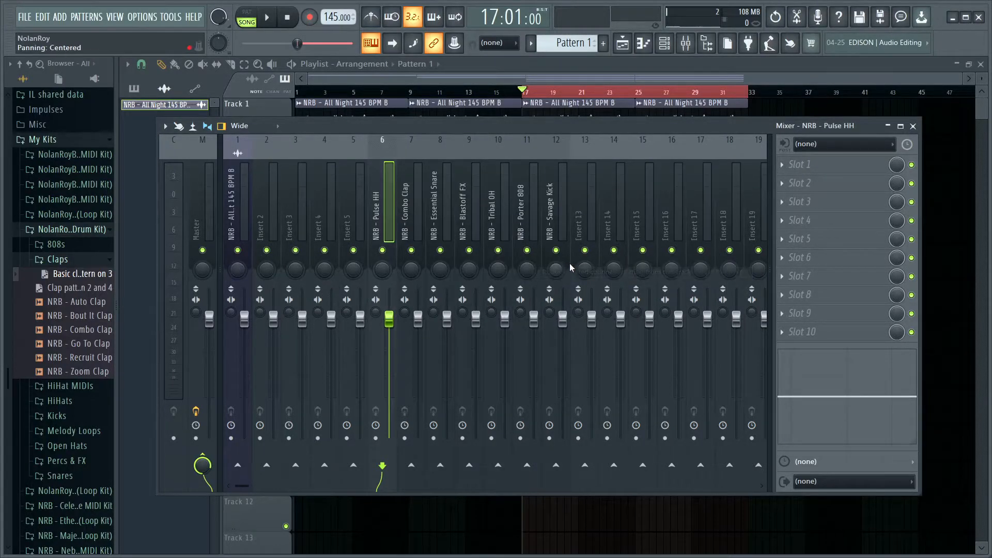
Solo the NRB - Porter 808 mixer track and load Fruity Limiter in its first effect slot
left_click(533, 253)
key("space")
key("space")
left_click(805, 165)
left_click(584, 318)
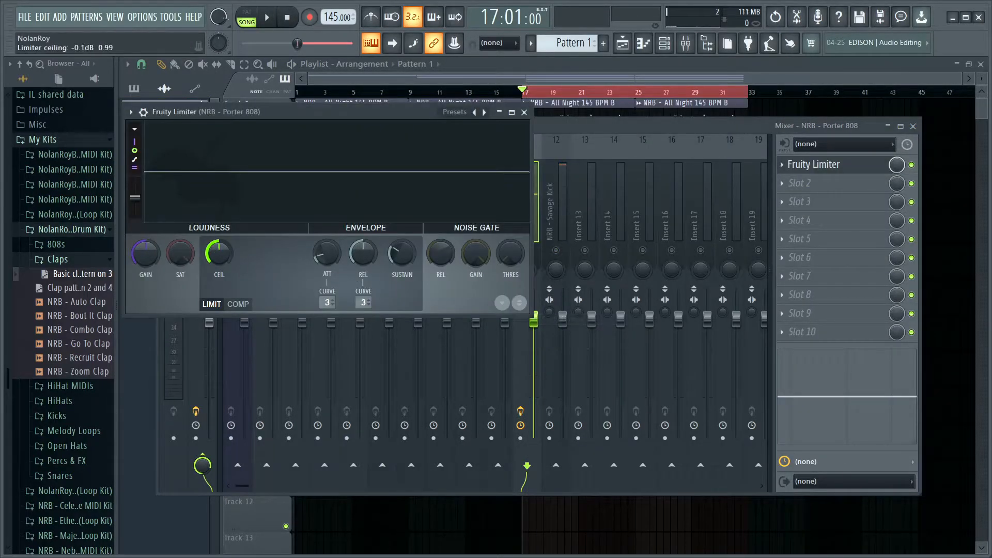
Lower the Porter 808 limiter's ceiling to about -8.4 dB during playback and close the plugin
key("space")
left_click_drag(219, 254, 219, 265)
key("space")
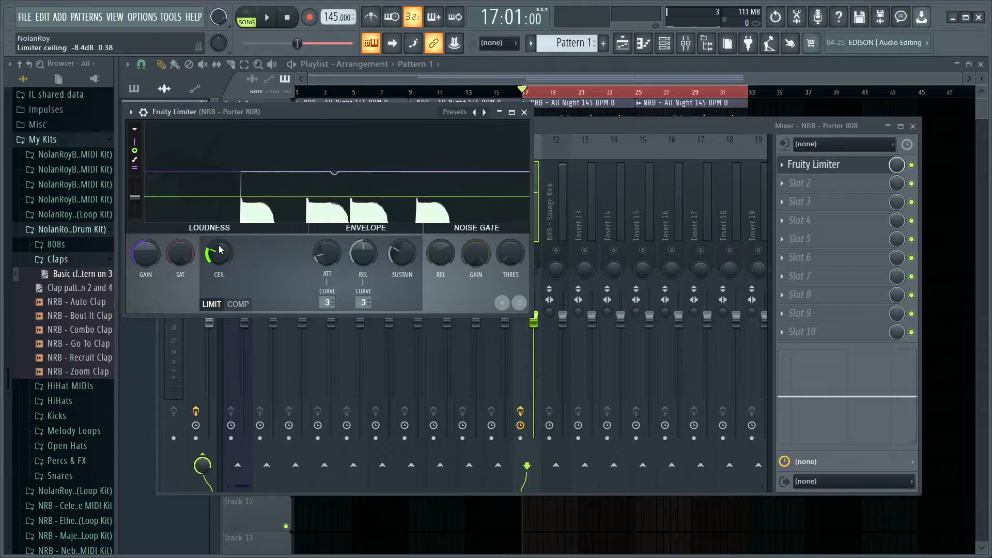
left_click(819, 166)
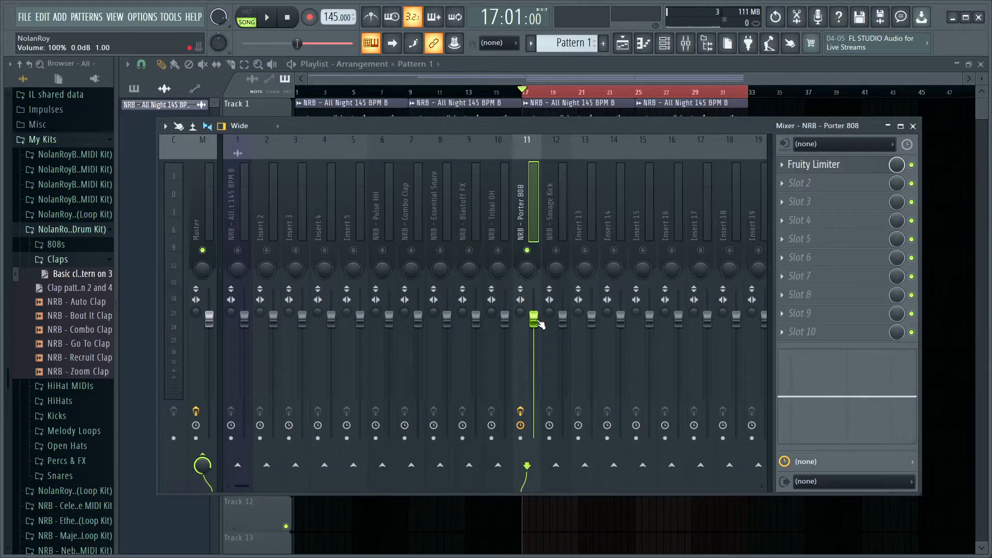
Lower the NRB - Porter 808 mixer fader to about 87% (-3.1 dB)
key("space")
left_click_drag(537, 321, 536, 342)
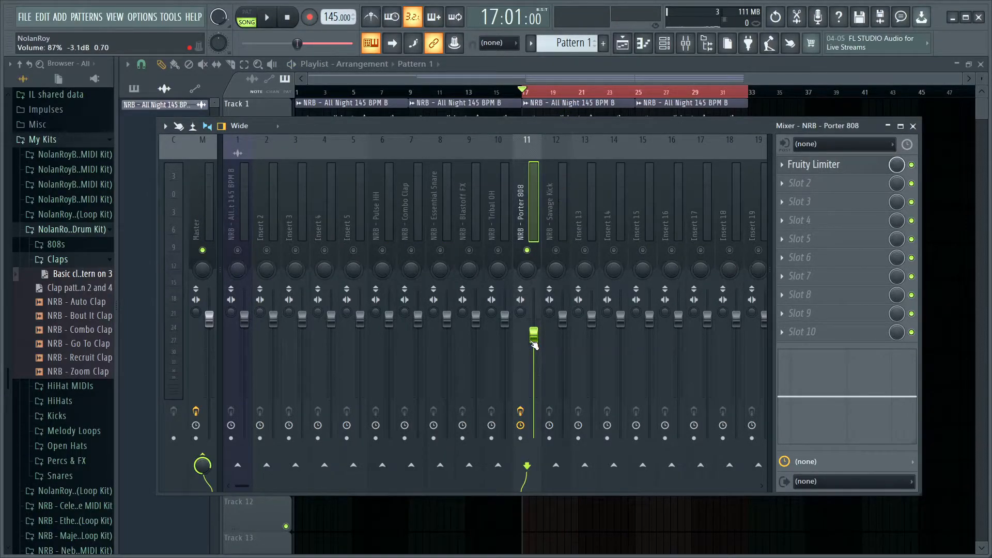
key("space")
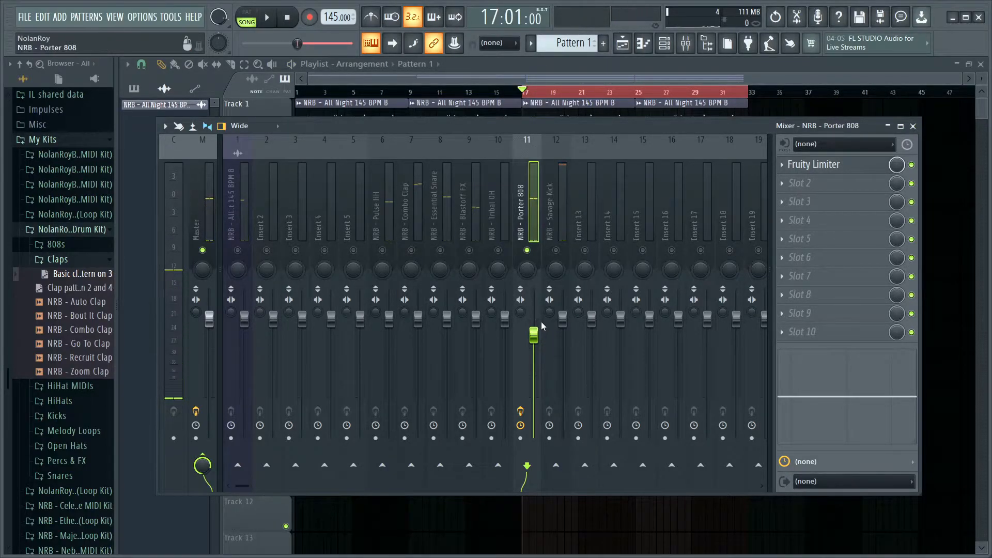
Bring in the NRB - Combo Clap and NRB - Pulse HH mixer tracks, with faders at about 65% and 55%
key("space")
key("space")
left_click_drag(418, 318, 420, 358)
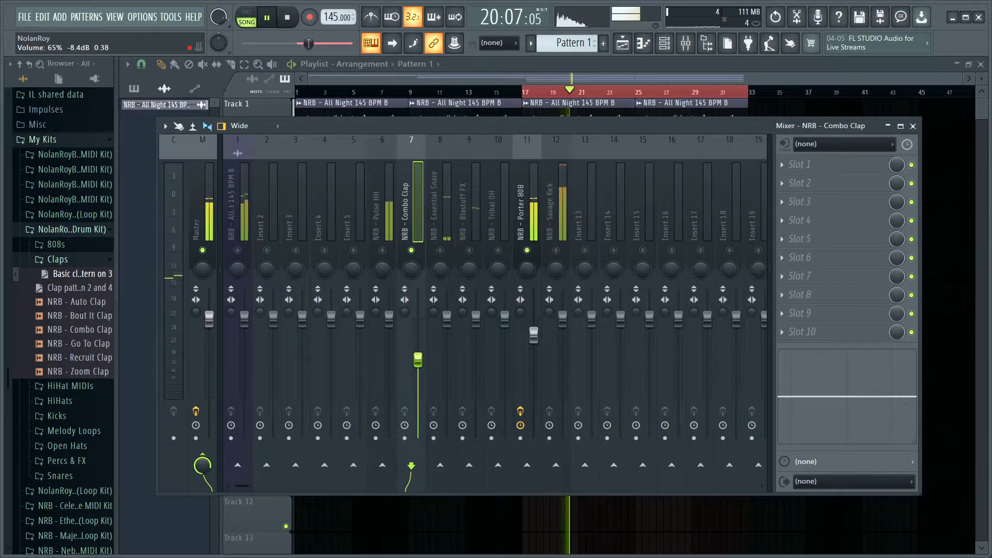
left_click_drag(389, 318, 389, 365)
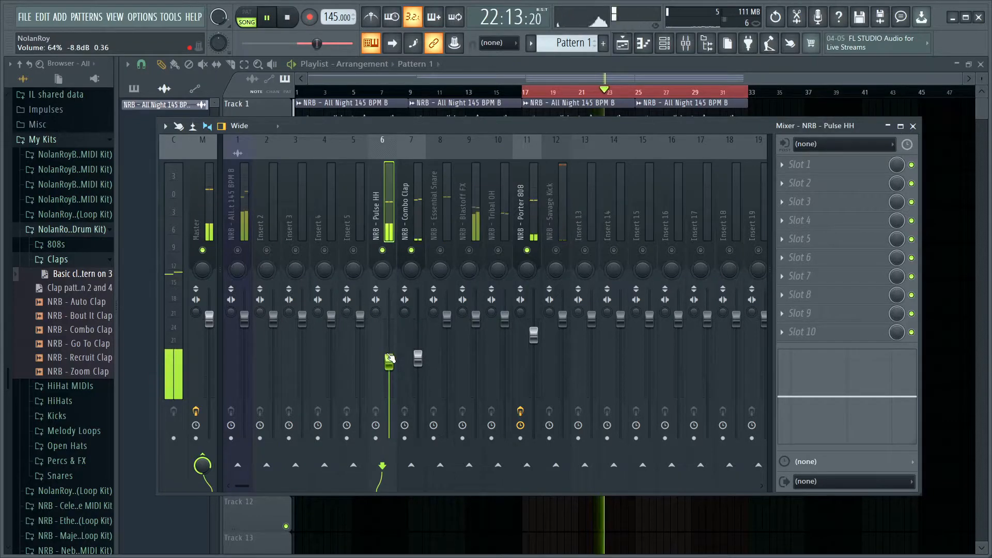
left_click_drag(389, 371, 389, 373)
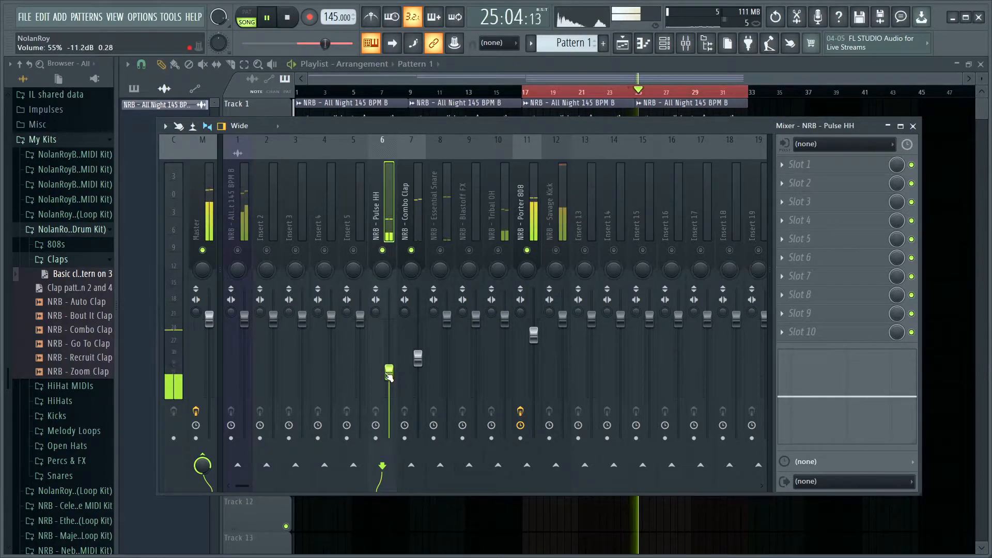
left_click_drag(392, 380, 392, 381)
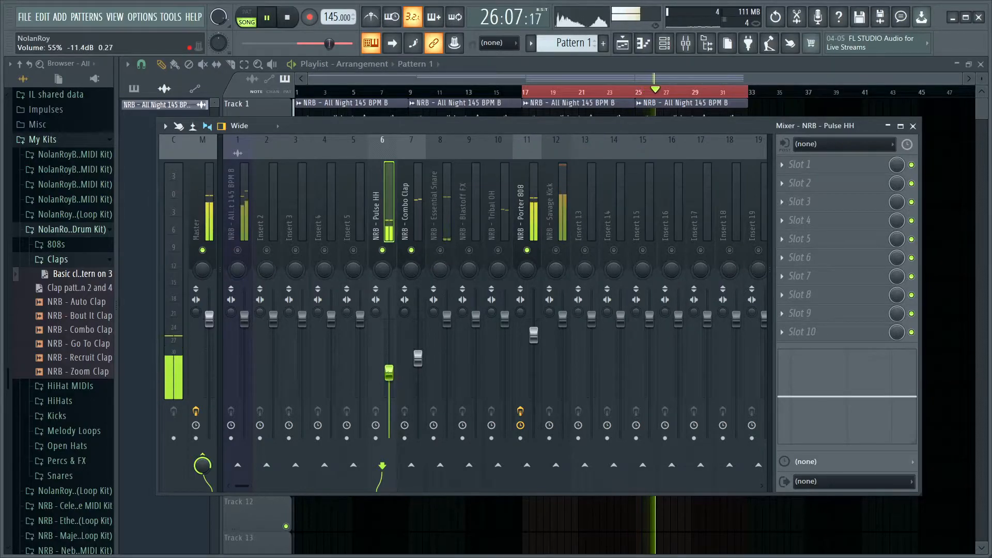
Lower the NRB - Essential Snare mixer fader, then unmute NRB - Blastoff FX and set its fader to about 58%
left_click_drag(447, 316, 447, 359)
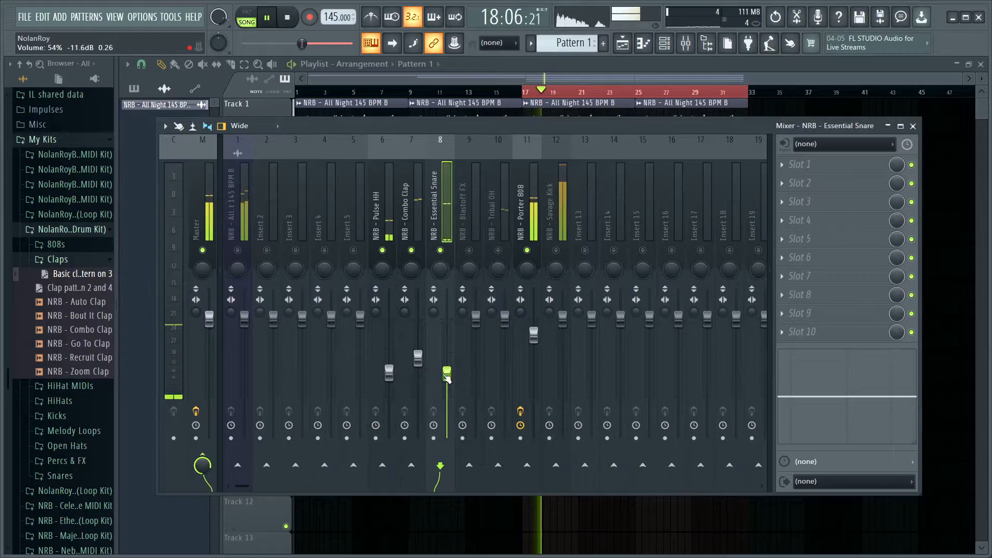
left_click(469, 250)
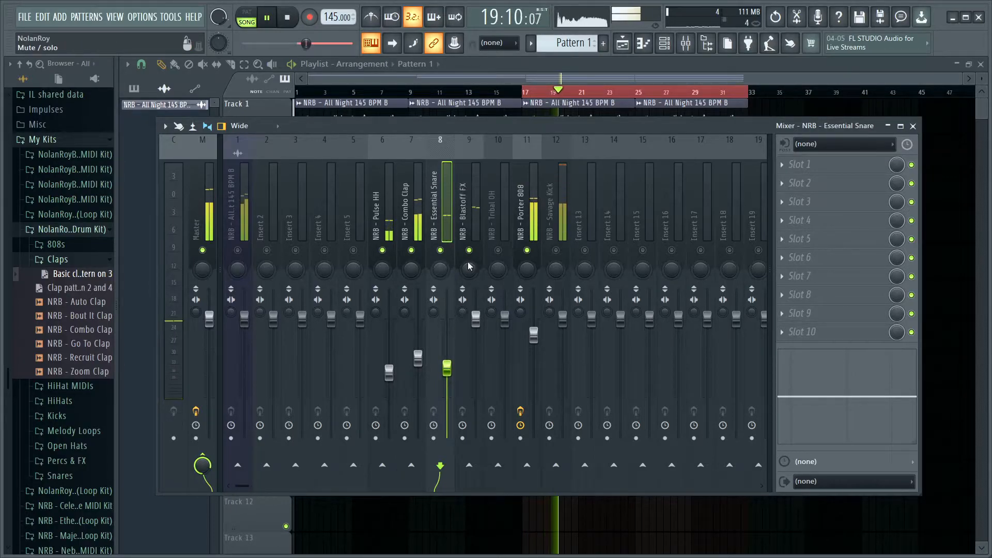
left_click(527, 219)
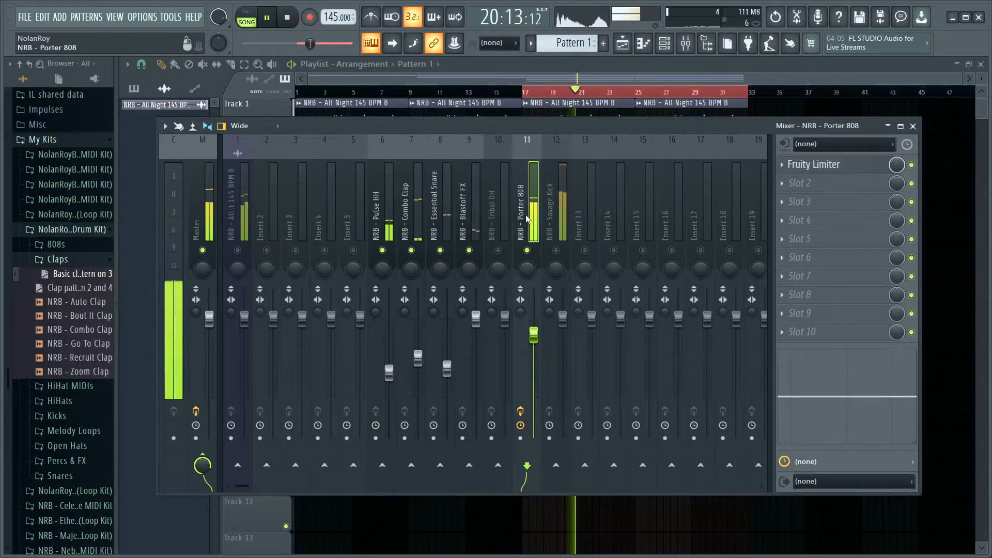
left_click(467, 212)
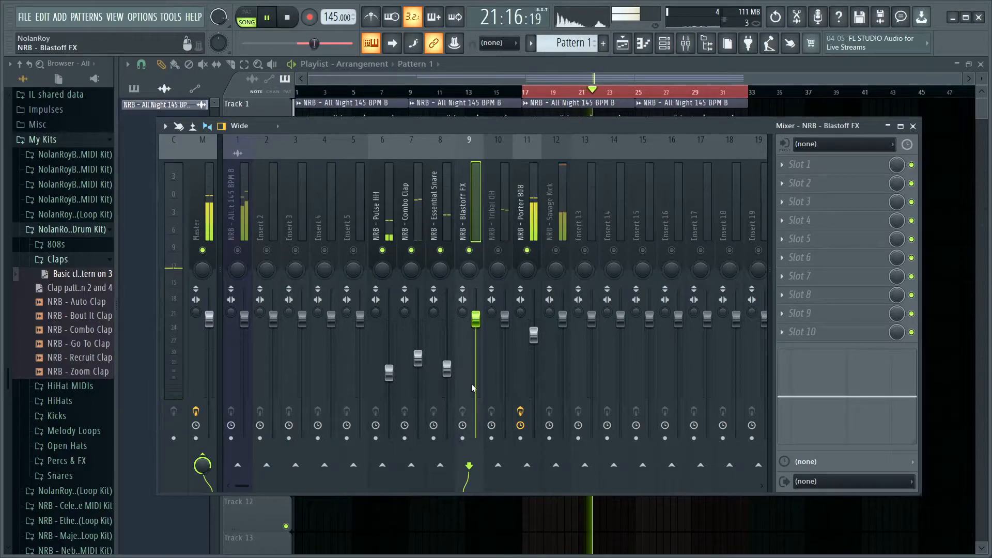
left_click_drag(476, 356, 476, 367)
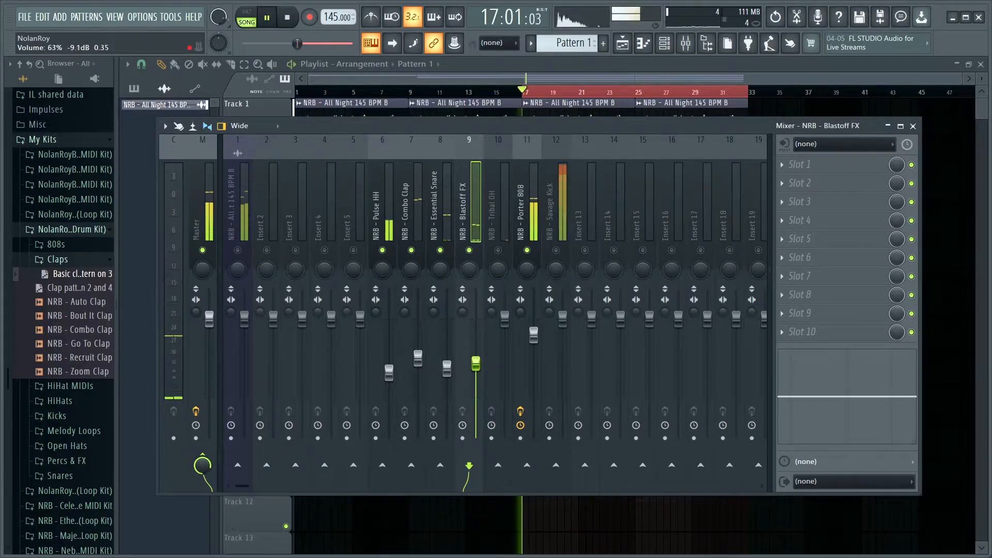
Bring in the NRB - Tribal OH and NRB - Savage Kick mixer tracks and lower their faders to balance the drums
left_click_drag(505, 316, 506, 373)
key("space")
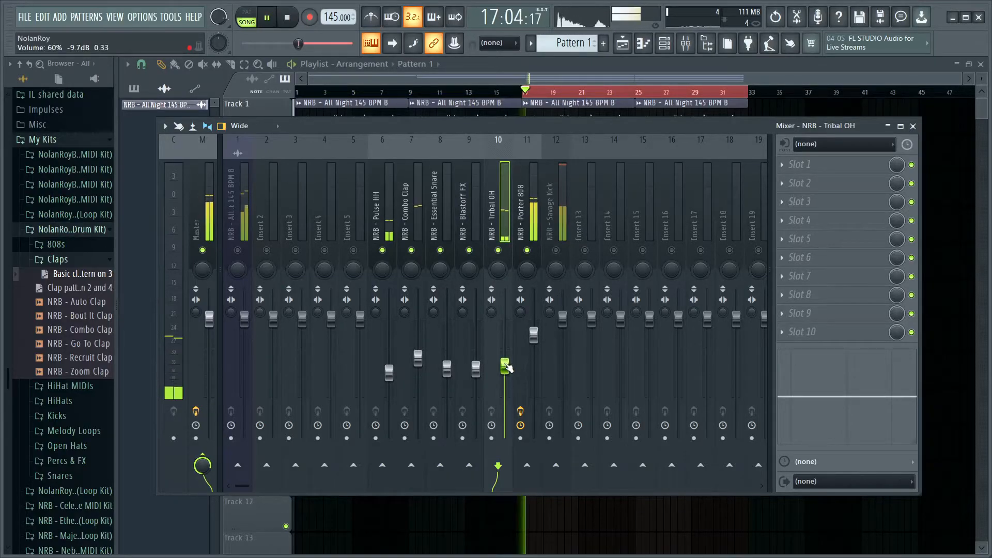
key("space")
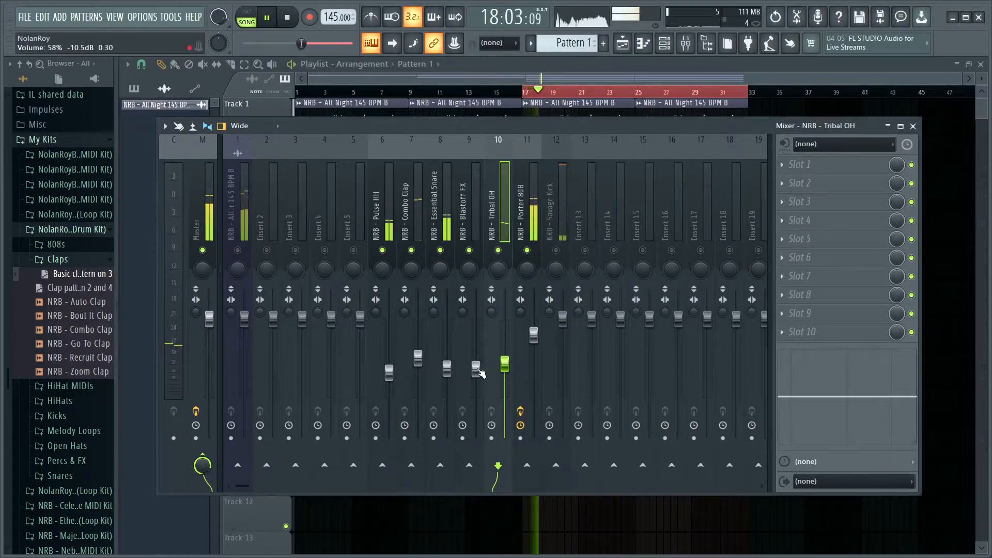
left_click(478, 370)
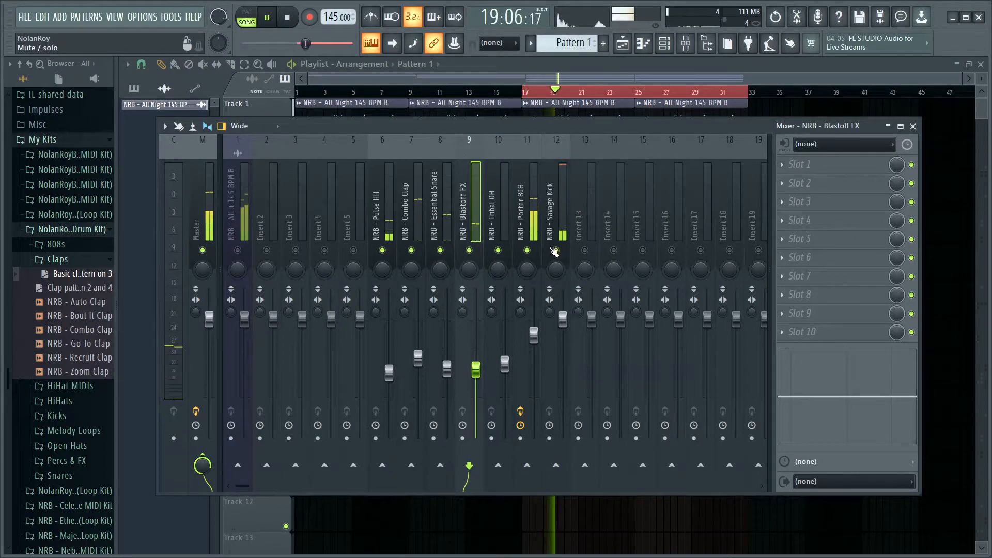
left_click(563, 324)
left_click_drag(562, 333, 563, 339)
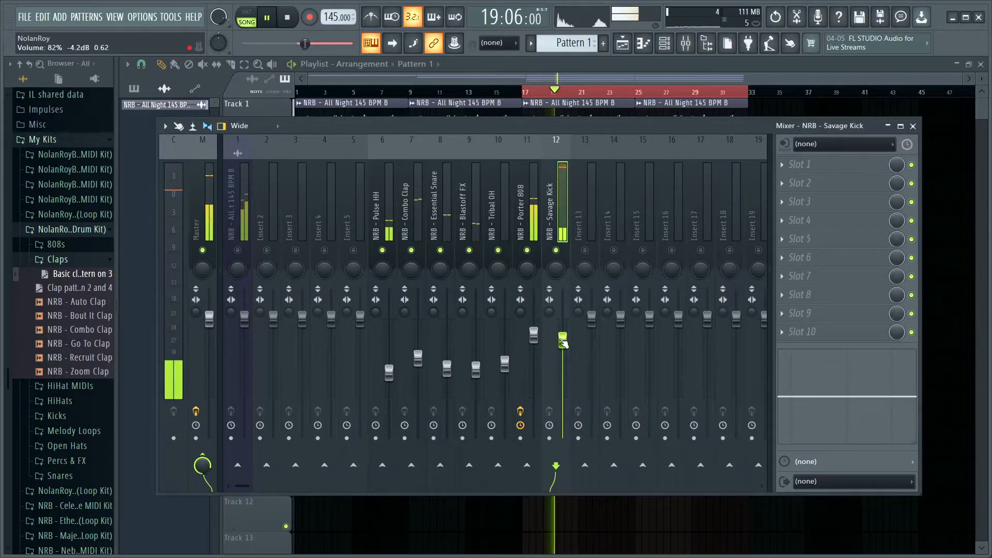
Adjust the ceiling of the Fruity Limiter on the Master track during playback and close the plugin
left_click(209, 318)
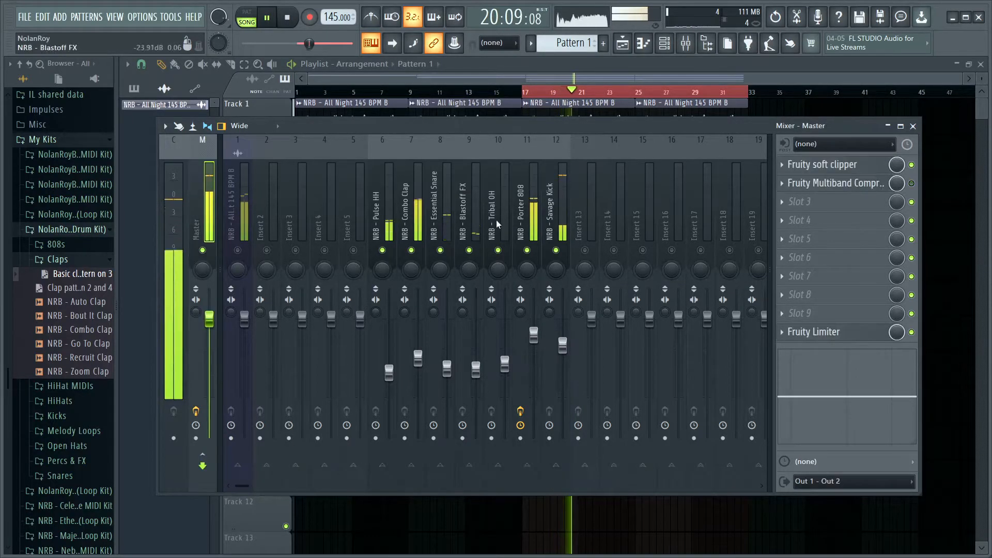
key("space")
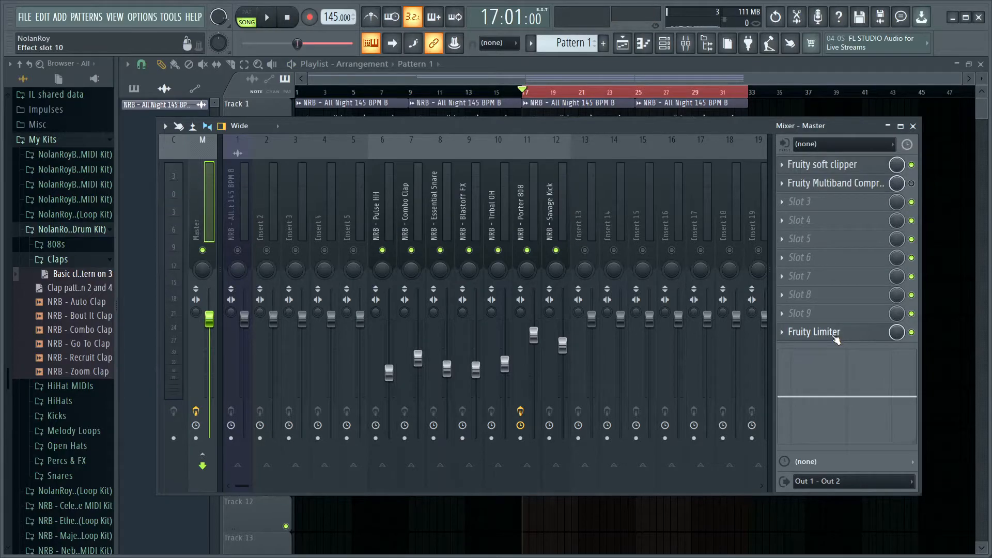
left_click(833, 335)
left_click_drag(557, 181, 523, 163)
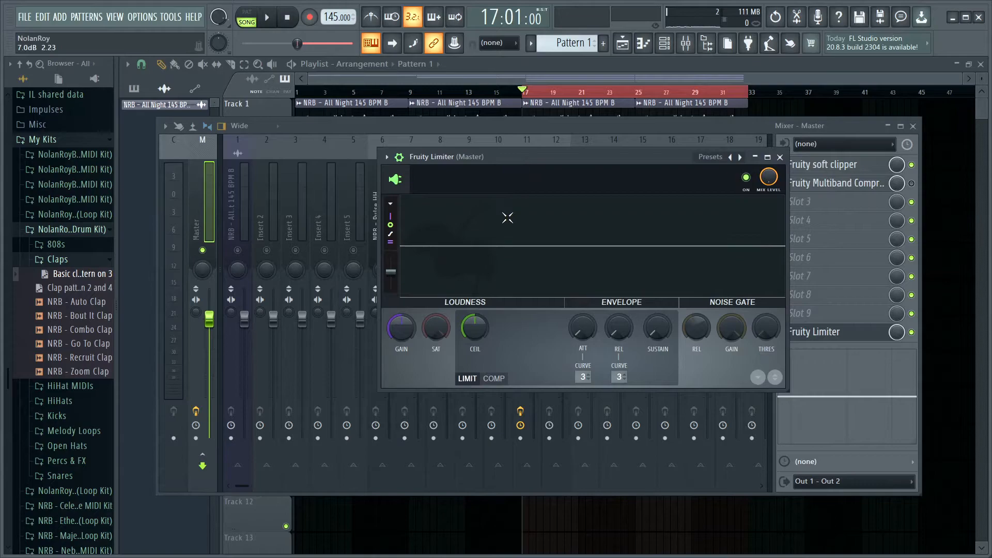
key("space")
left_click_drag(475, 323, 477, 326)
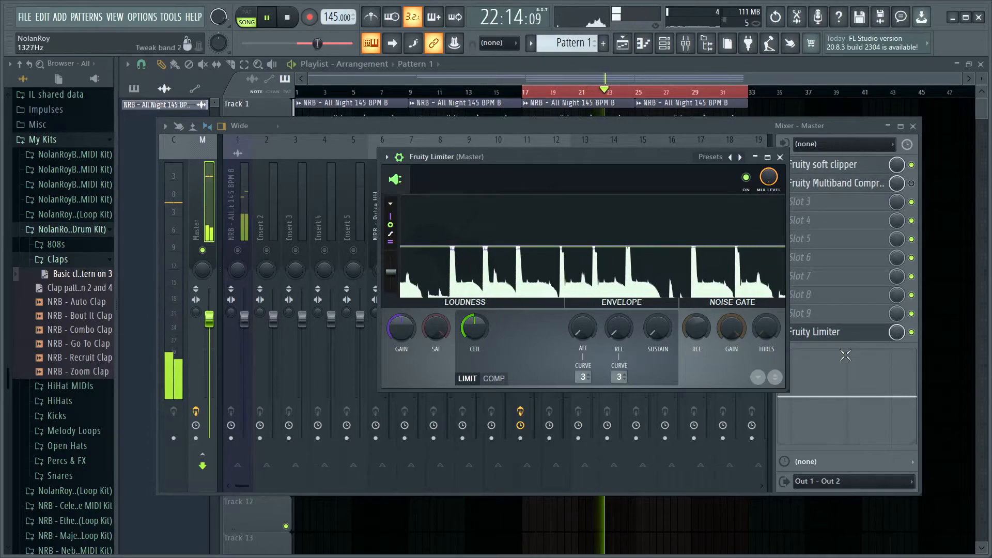
left_click(817, 332)
key("space")
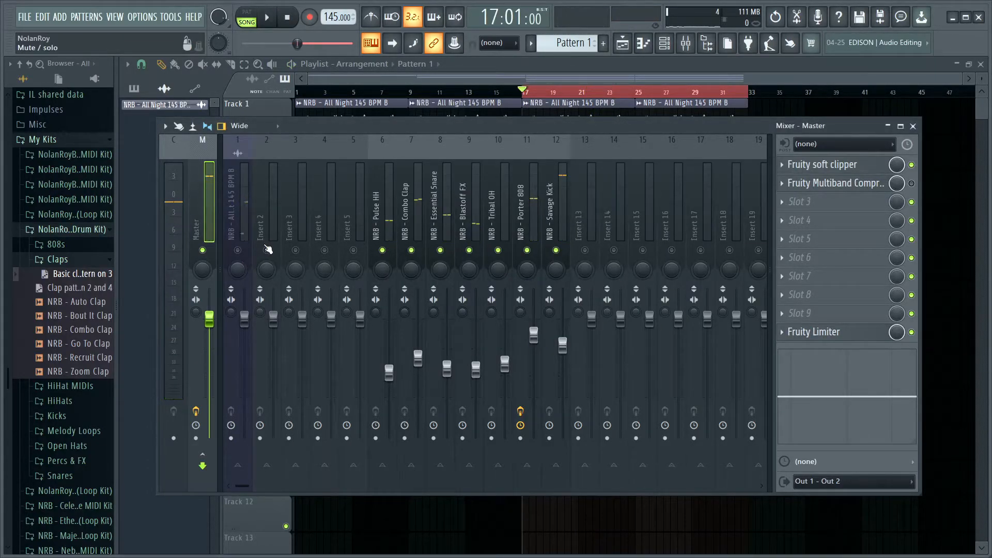
Bring in the NRB - All Night melody loop mixer track and set its fader to about 66% during playback
left_click(246, 252)
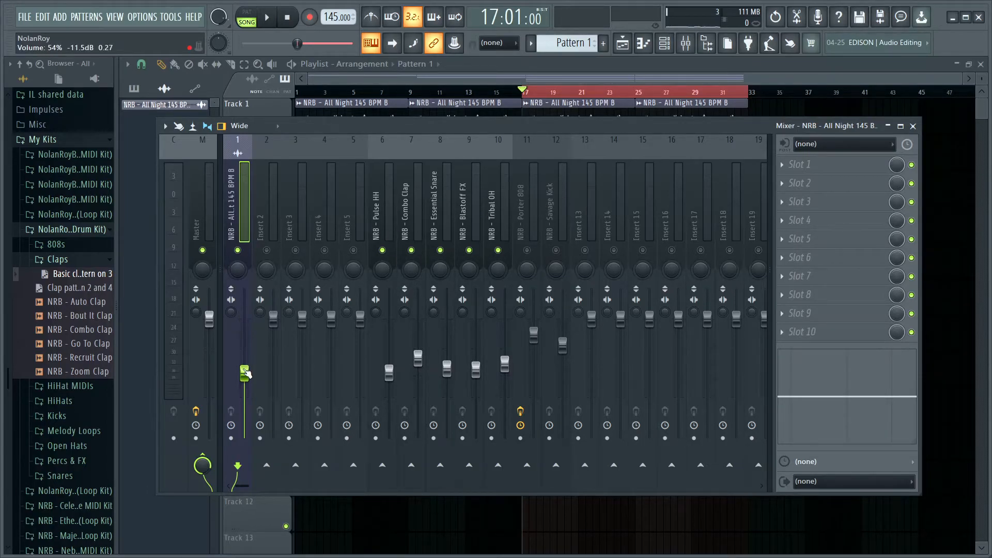
key("space")
left_click_drag(246, 374, 246, 363)
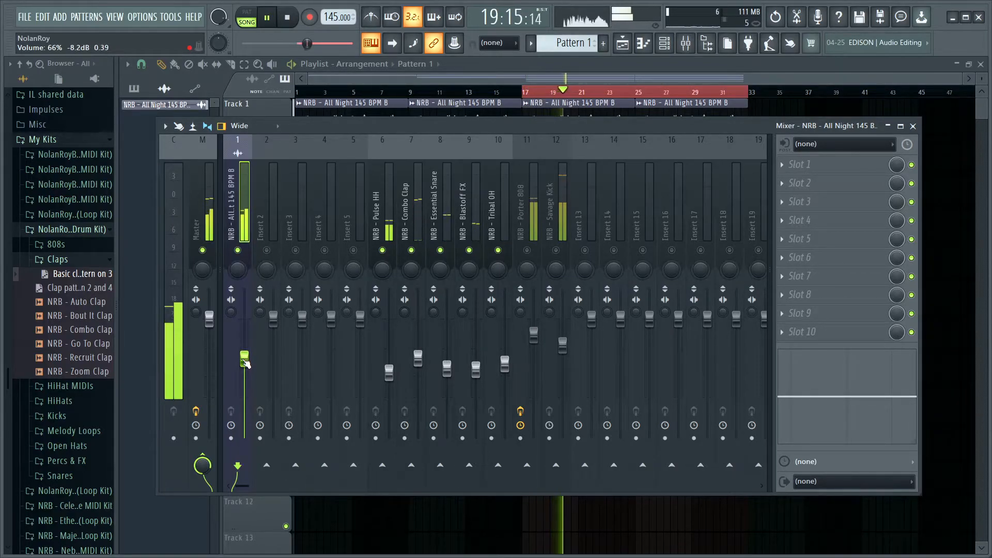
Unmute the NRB - Porter 808 and NRB - Savage Kick mixer tracks, then raise the melody loop fader slightly
left_click(526, 250)
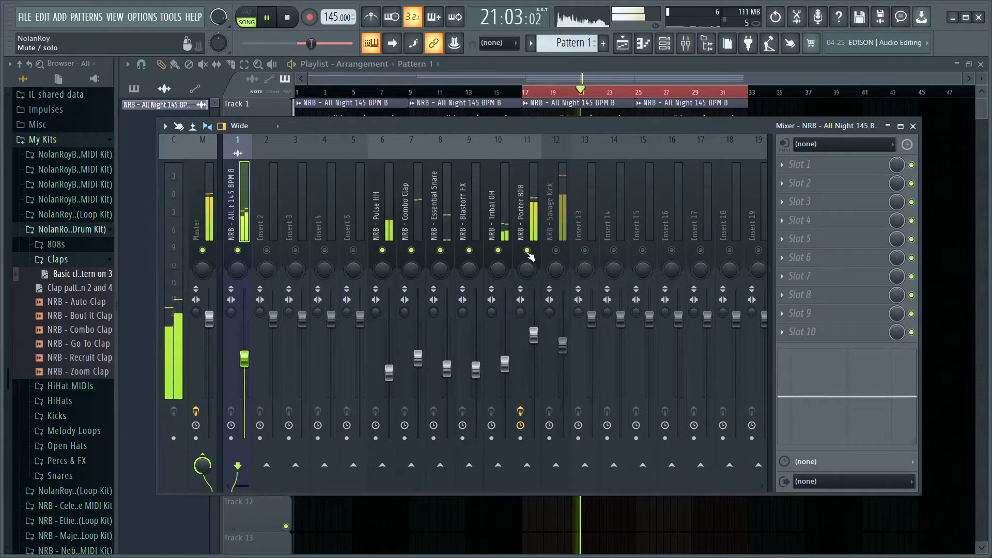
left_click(557, 252)
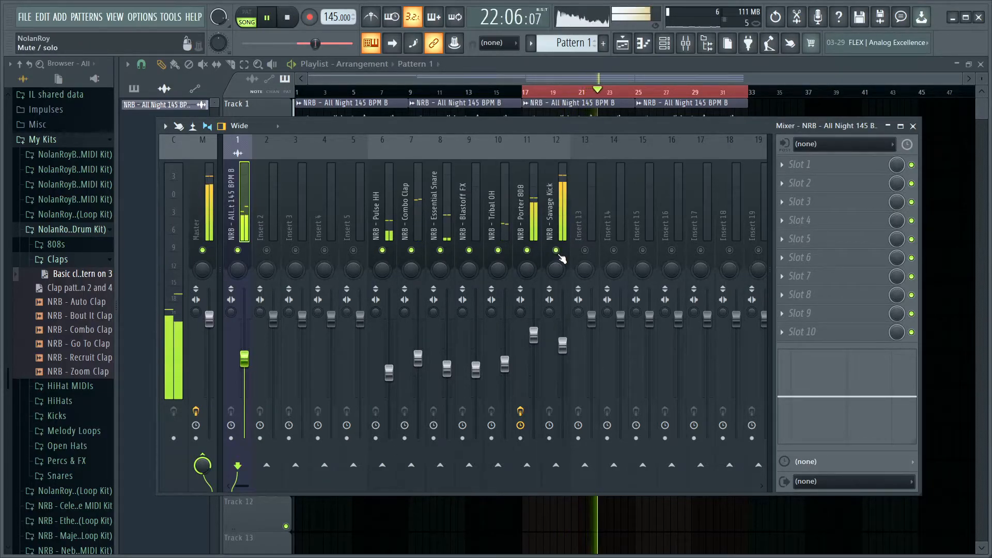
right_click(557, 253)
right_click(557, 252)
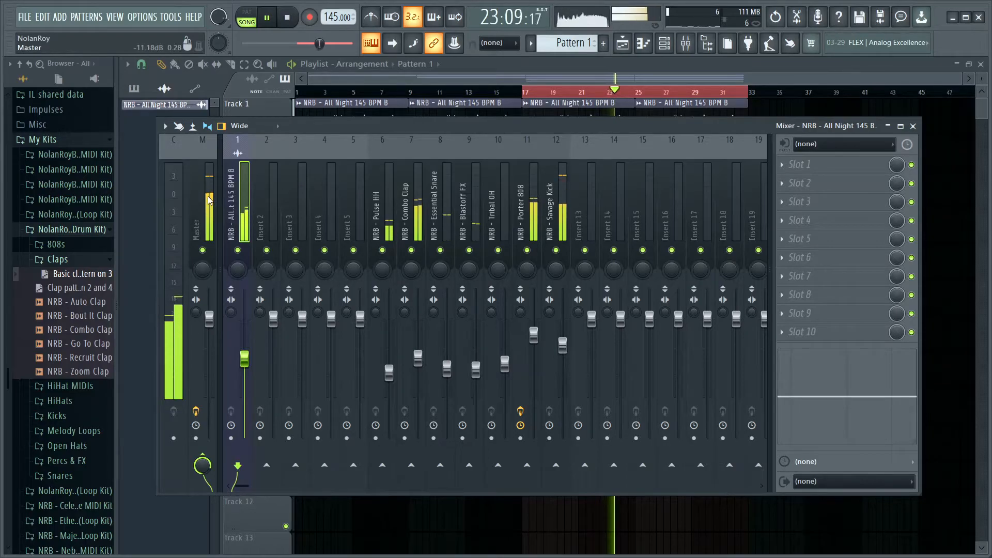
left_click_drag(247, 361, 252, 356)
Lower the NRB - Porter 808 and NRB - Savage Kick faders slightly together, and set the melody loop fader to about 72%
left_click(536, 205)
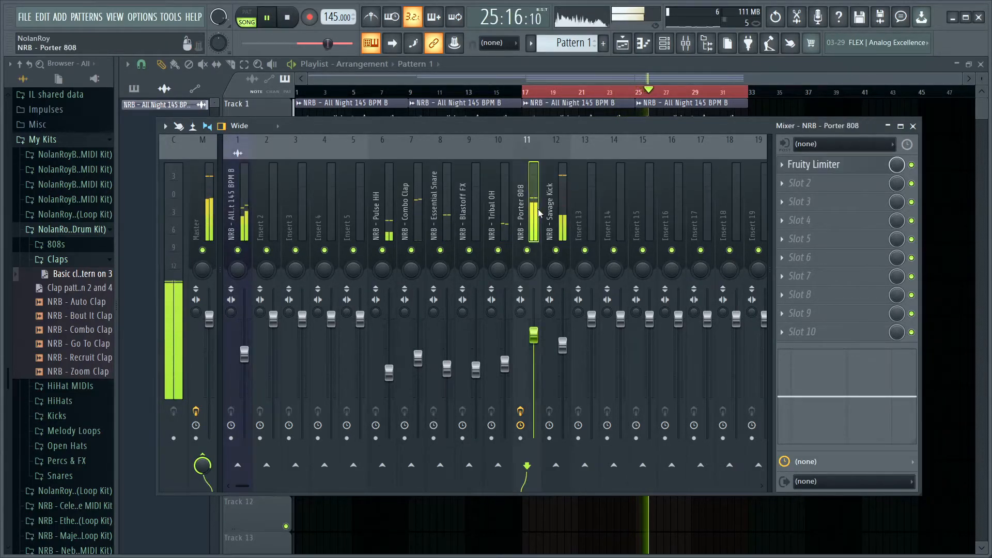
left_click(551, 218, "ctrl+shift")
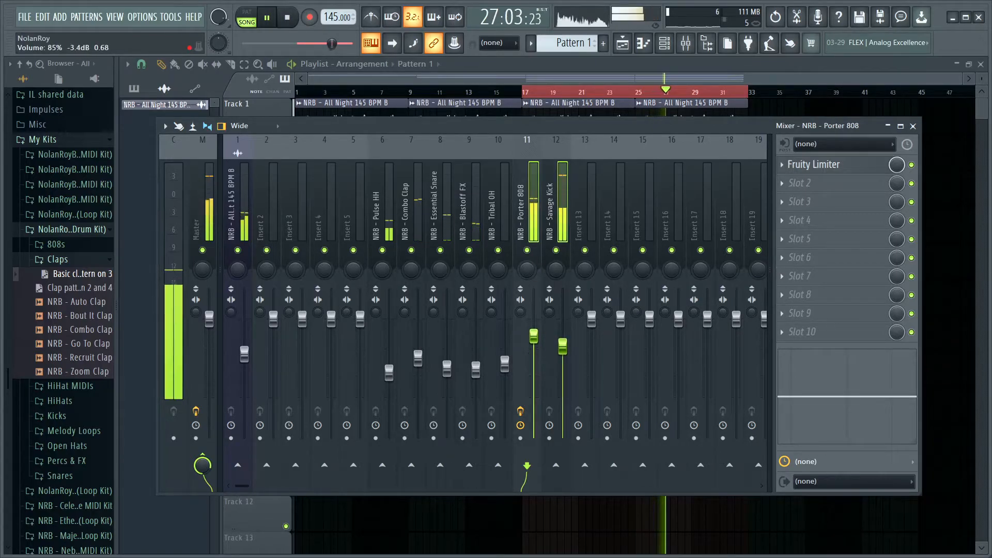
left_click_drag(534, 336, 534, 340)
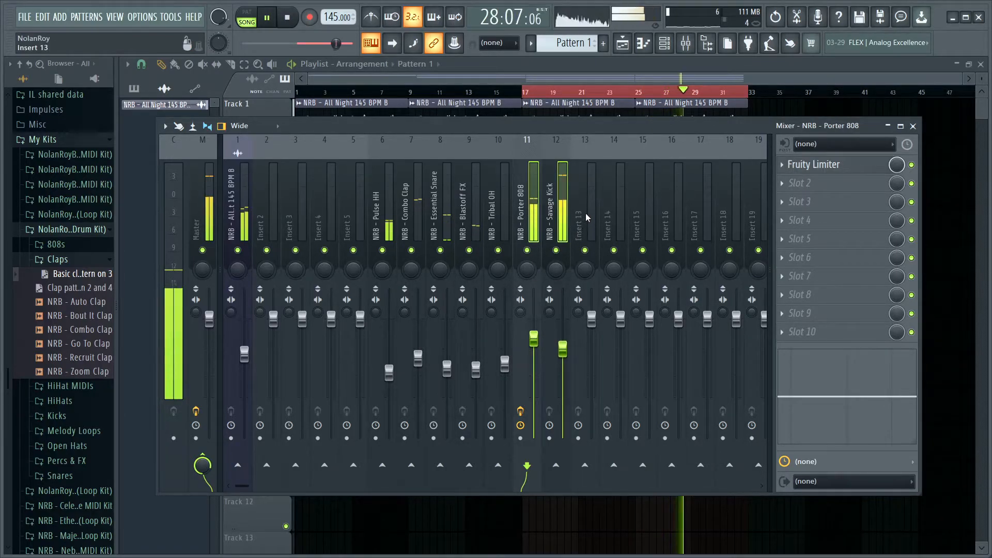
left_click(244, 355)
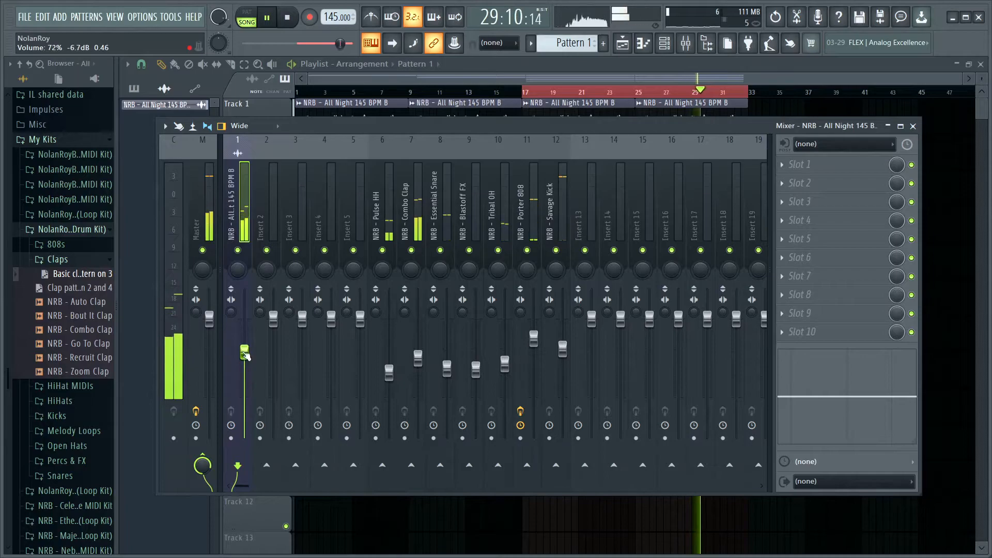
Review the Fruity soft clipper and Fruity Limiter settings on the Master track, playing the mix briefly through the limiter
left_click(210, 201)
key("space")
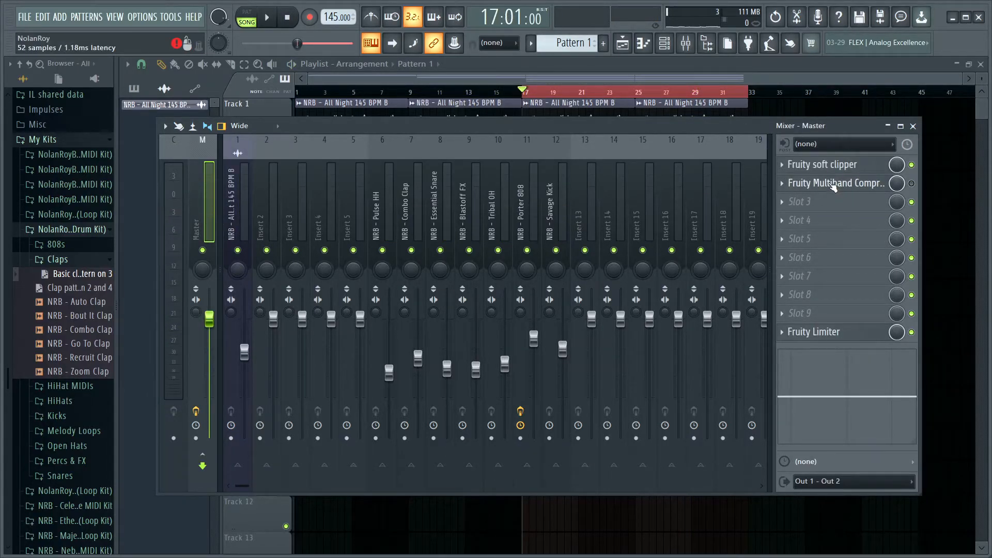
left_click(830, 170)
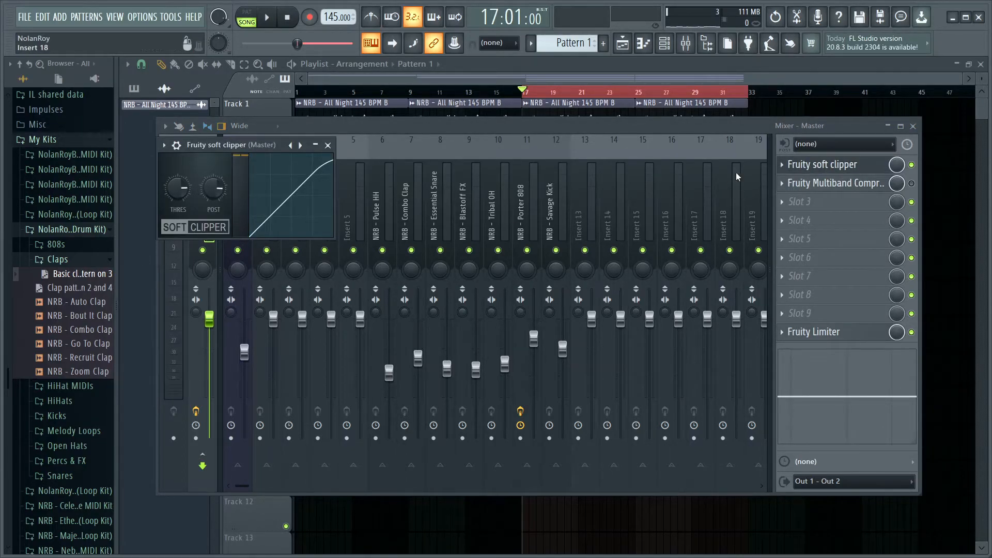
left_click(816, 165)
left_click(800, 334)
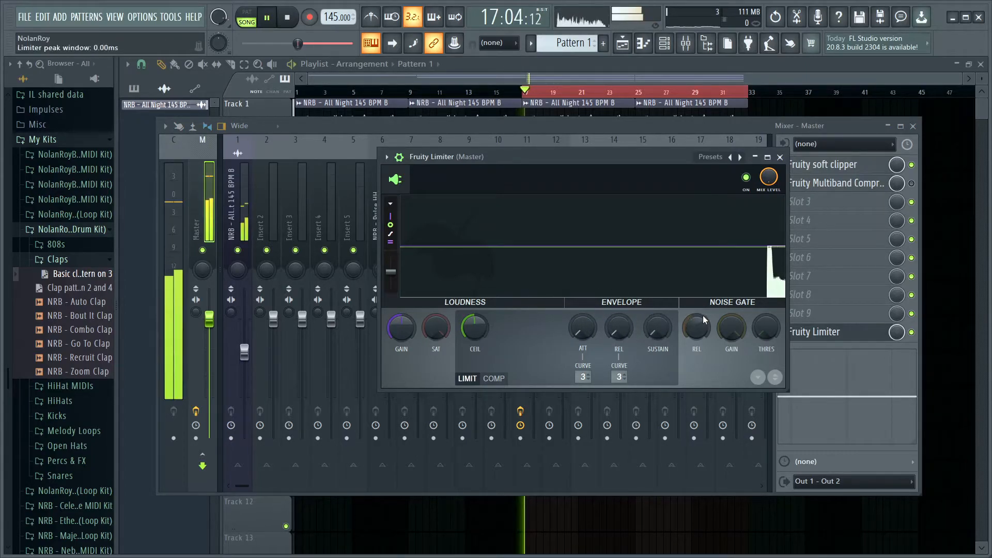
left_click(831, 326)
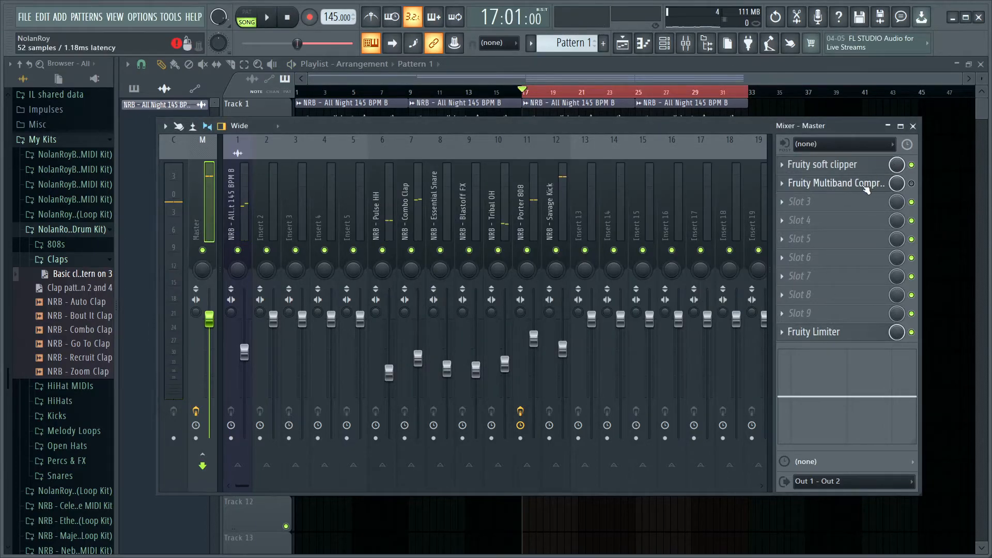
Enable the Fruity Multiband Compressor on the Master track and audition its effect on the mix from bar 17
left_click(848, 184)
left_click(827, 186)
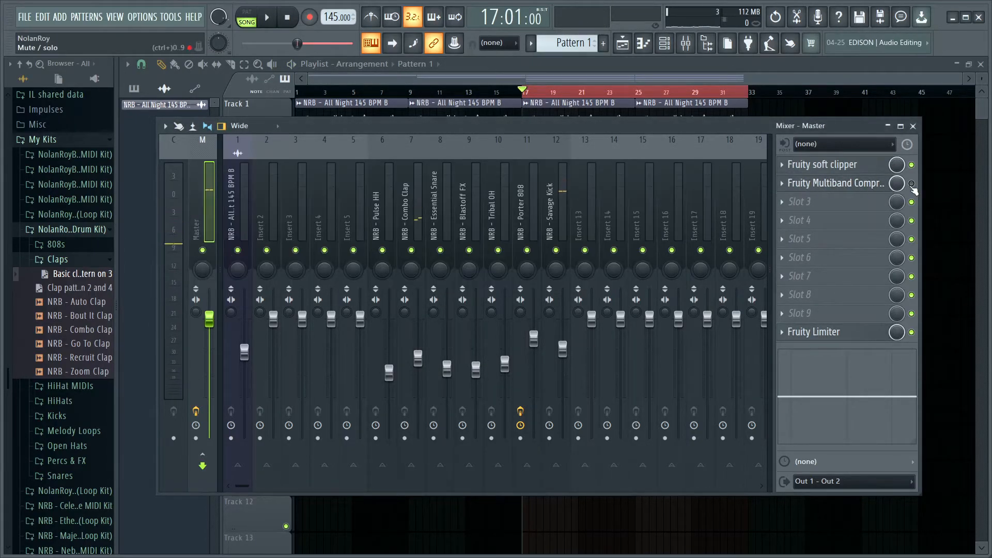
left_click(850, 187)
key("space")
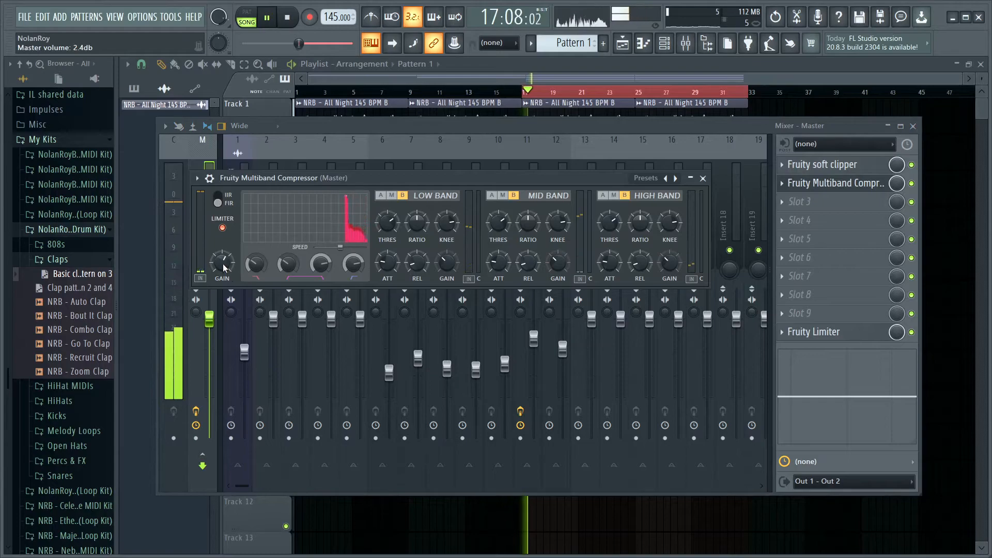
left_click_drag(355, 178, 414, 175)
key("space")
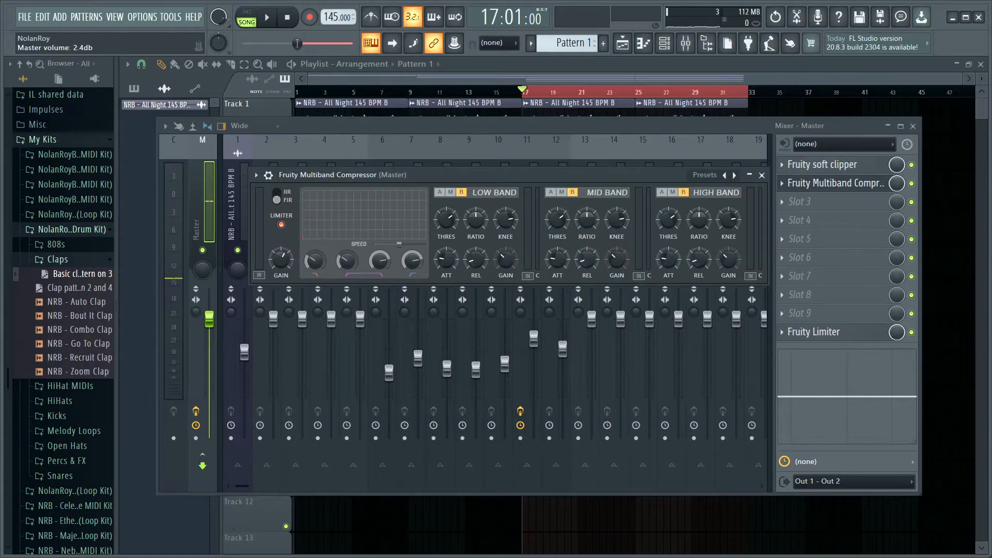
key("space")
key("space")
key("space")
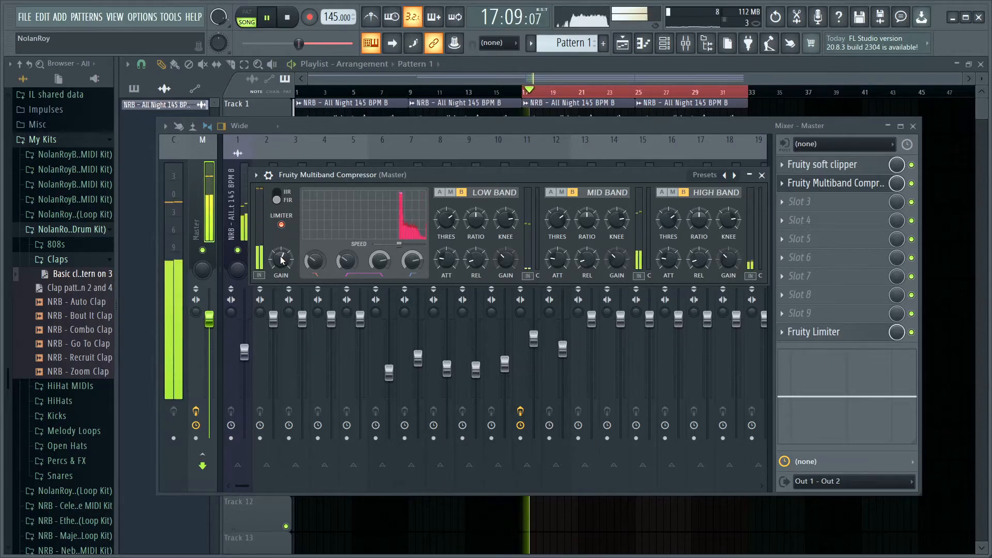
left_click_drag(300, 43, 297, 42)
key("space")
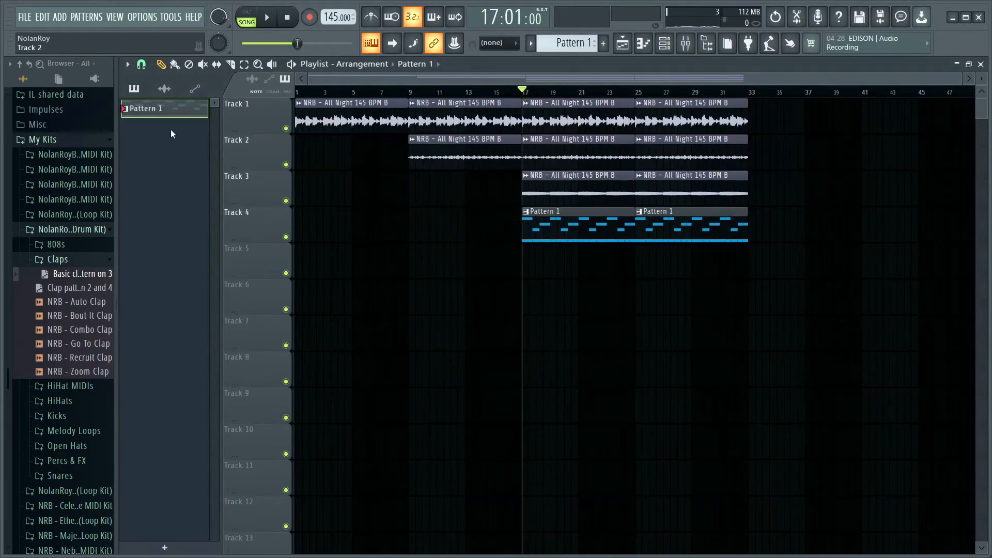
Split Pattern 1 by channel and place the patterns from NRB - Pulse HH to NRB - Savage Kick at bar 1 on Tracks 4 to 10
right_click(152, 107)
left_click(199, 302)
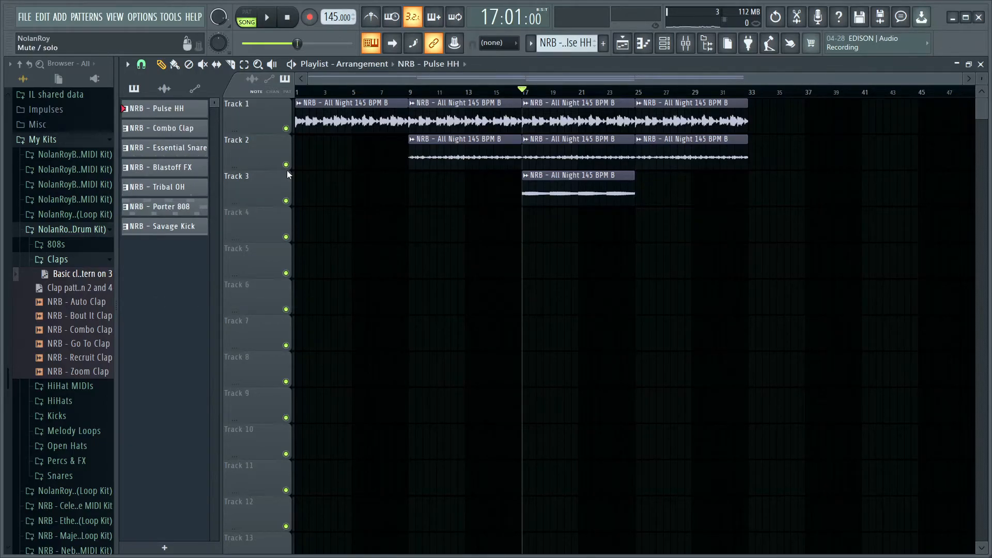
left_click_drag(152, 189, 212, 237)
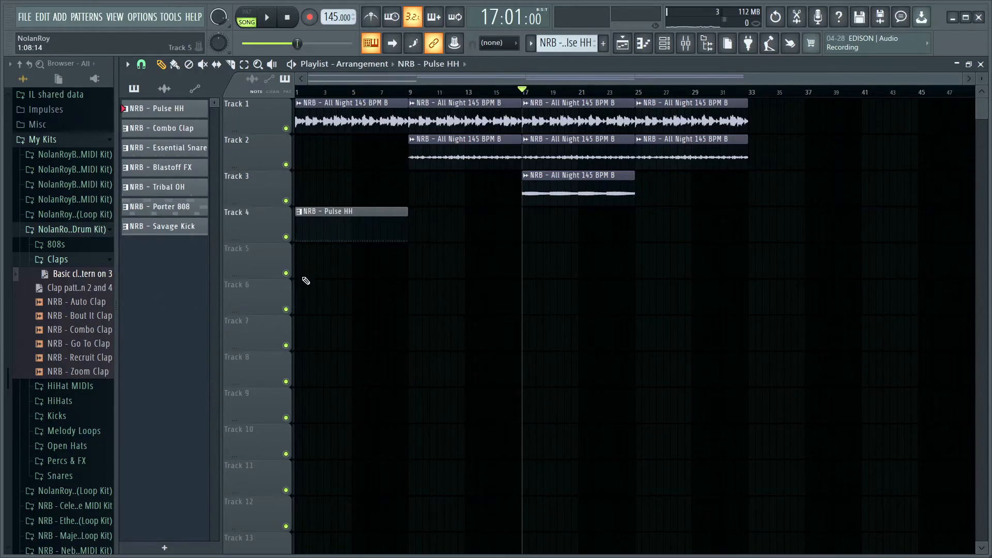
left_click(350, 266)
left_click(343, 300)
left_click(339, 333)
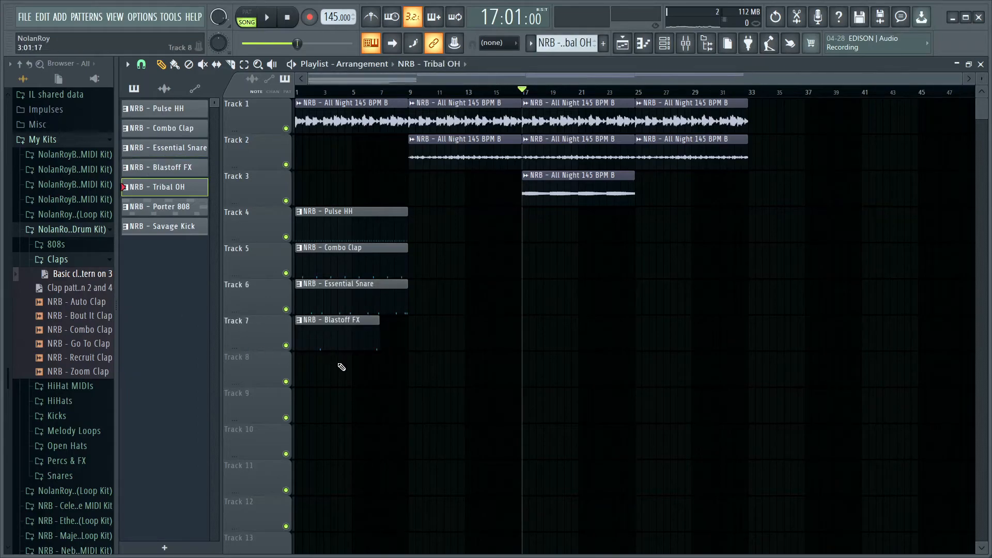
left_click(332, 362)
left_click(347, 407)
left_click(337, 442)
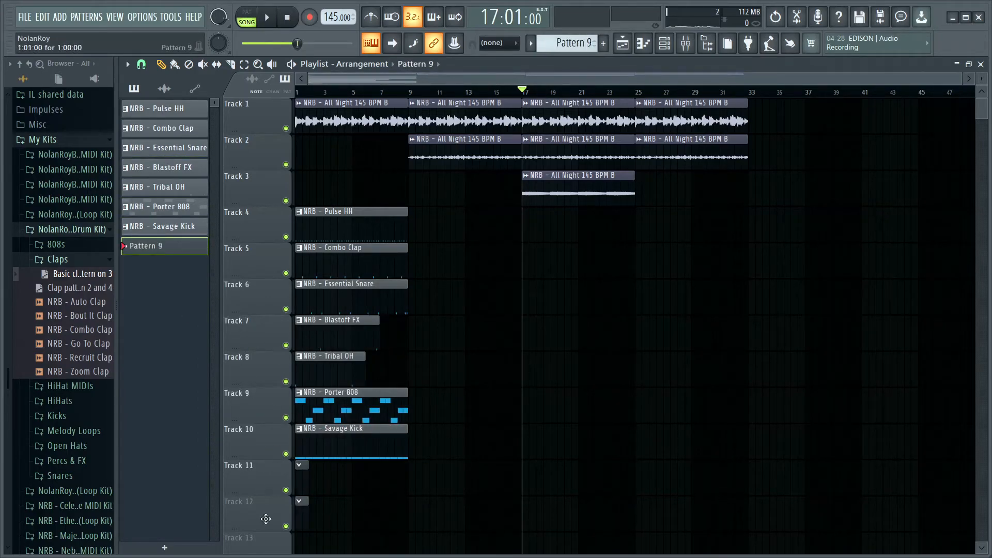
left_click_drag(345, 91, 296, 102)
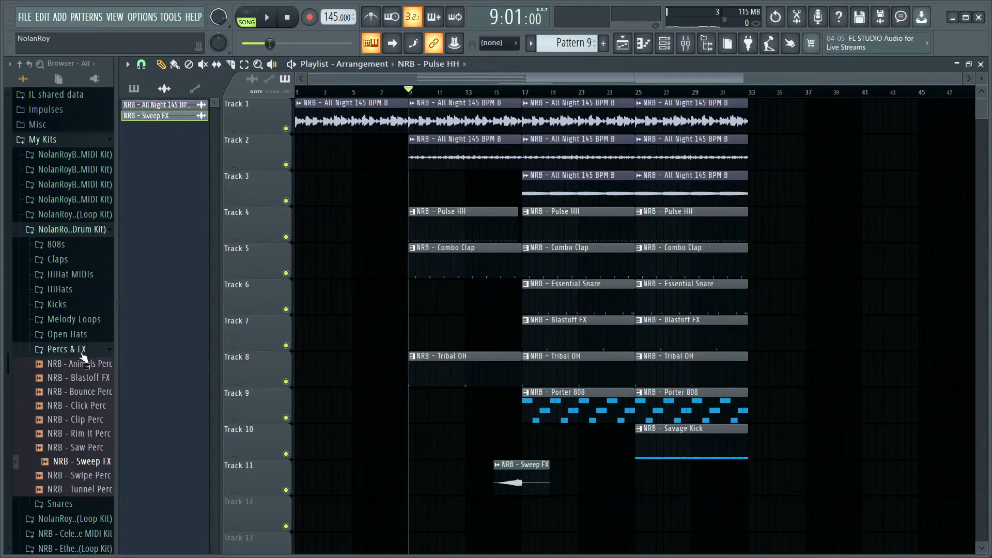
Play the arrangement from bar 9 to its end, then reopen the mixer on the Master track
key("space")
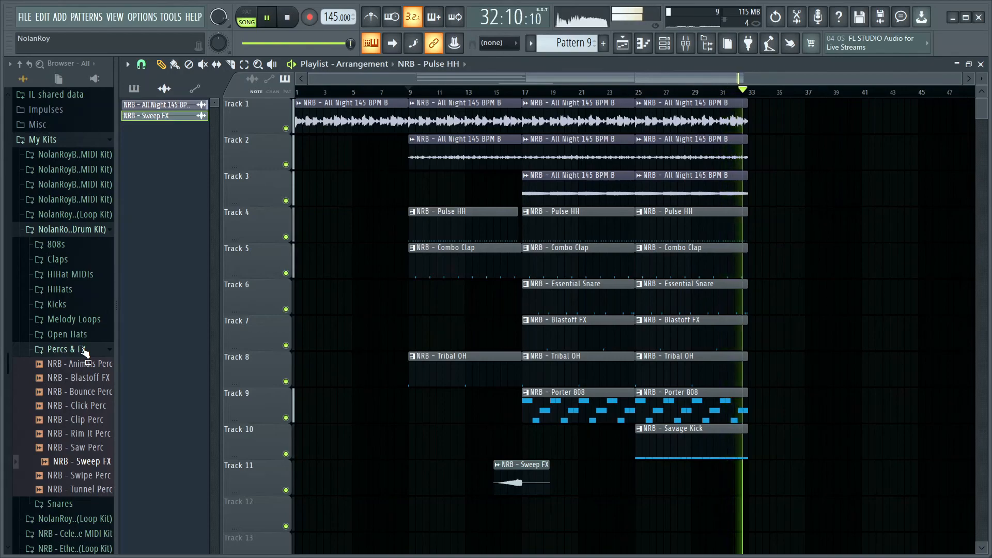
key("space")
key("F9")
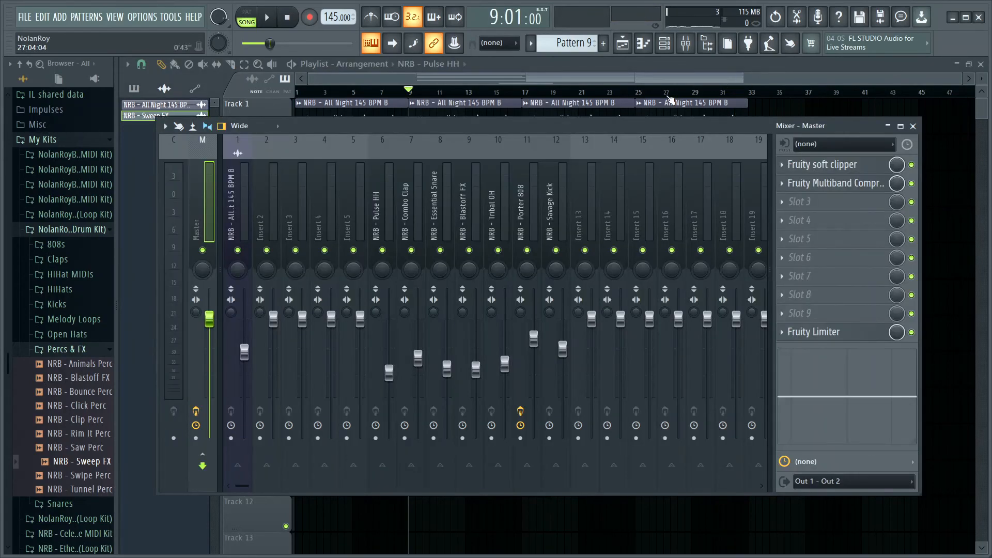